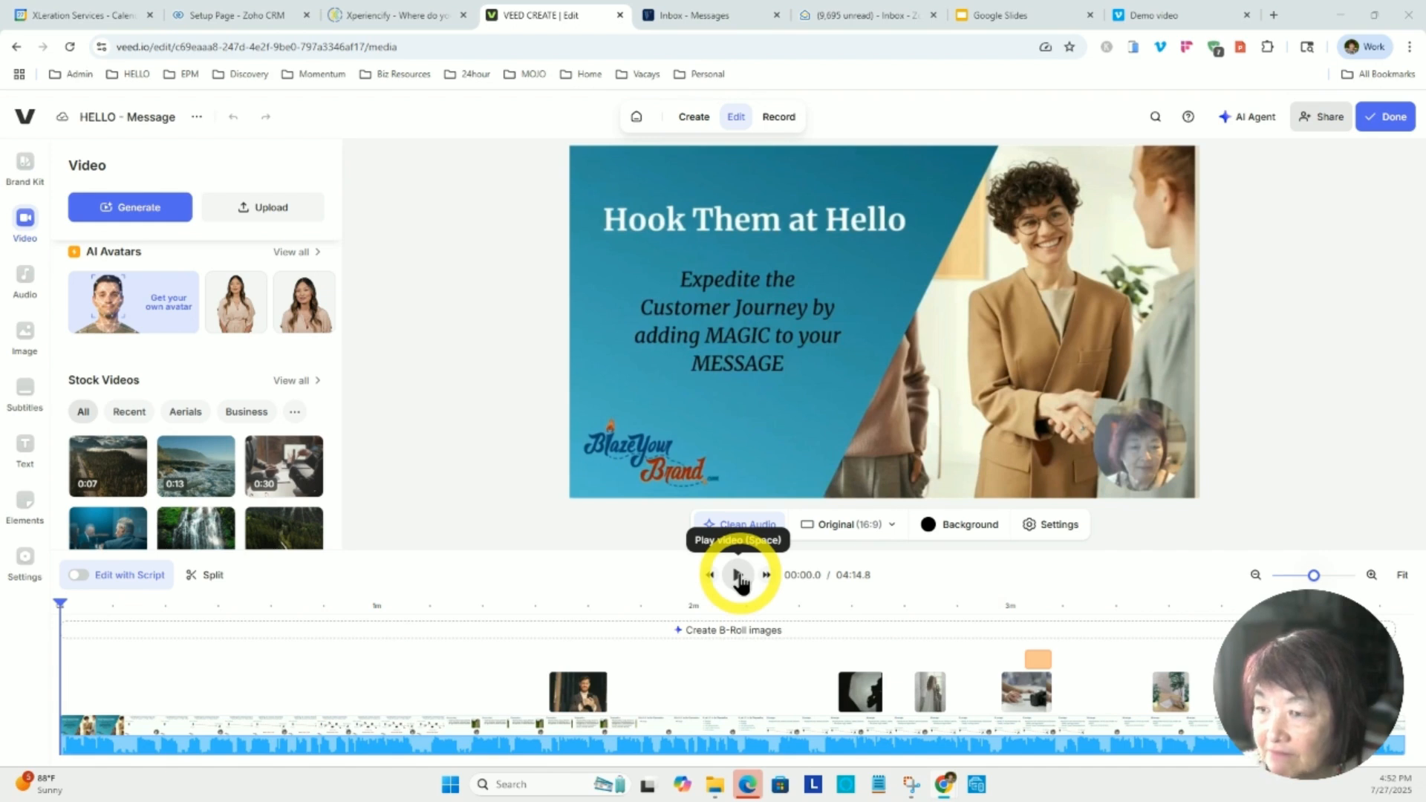
Preview the opening title slide, stop playback and move the playhead to the customer journey slide at about 0:25.
{"action": "left_click", "coordinate": [739, 576]}
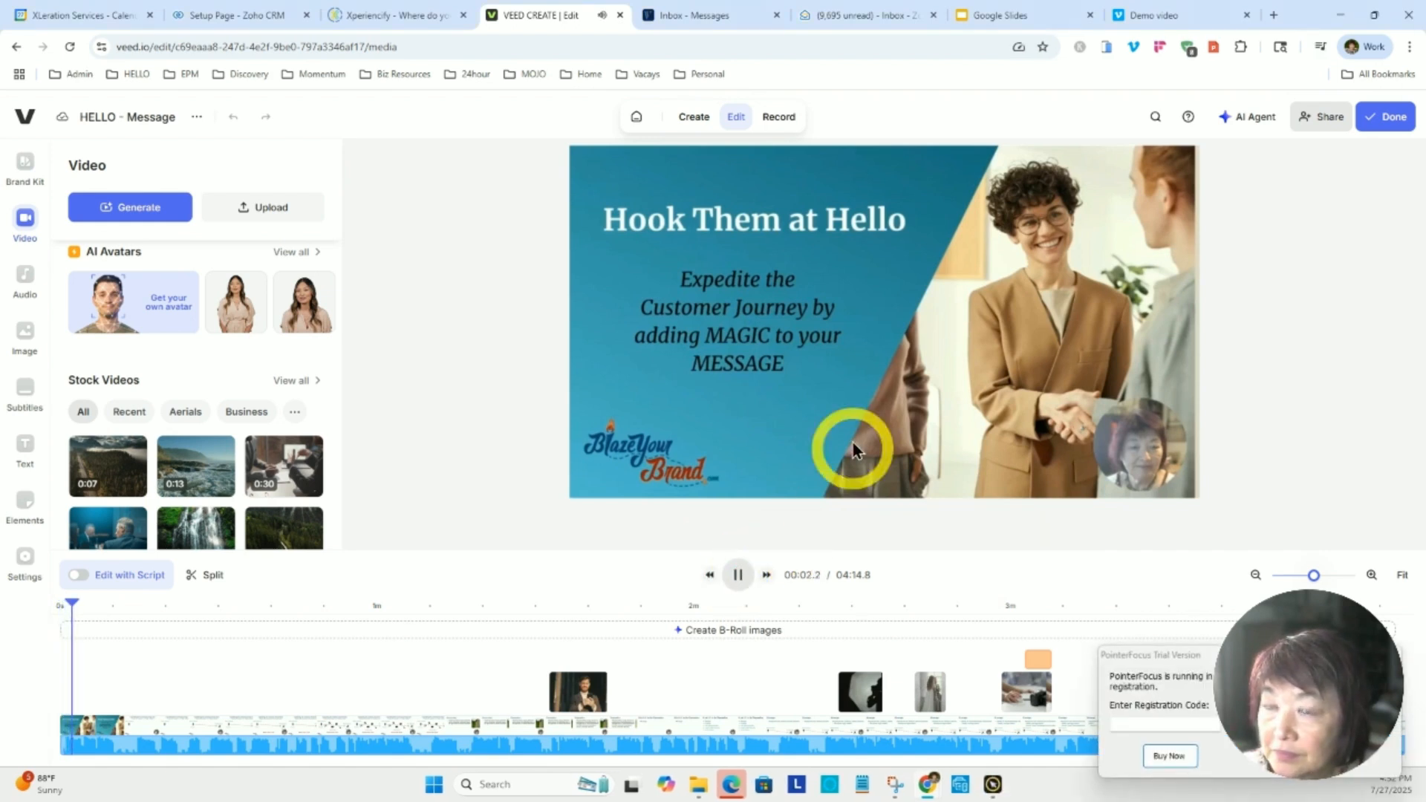
{"action": "left_click", "coordinate": [906, 408]}
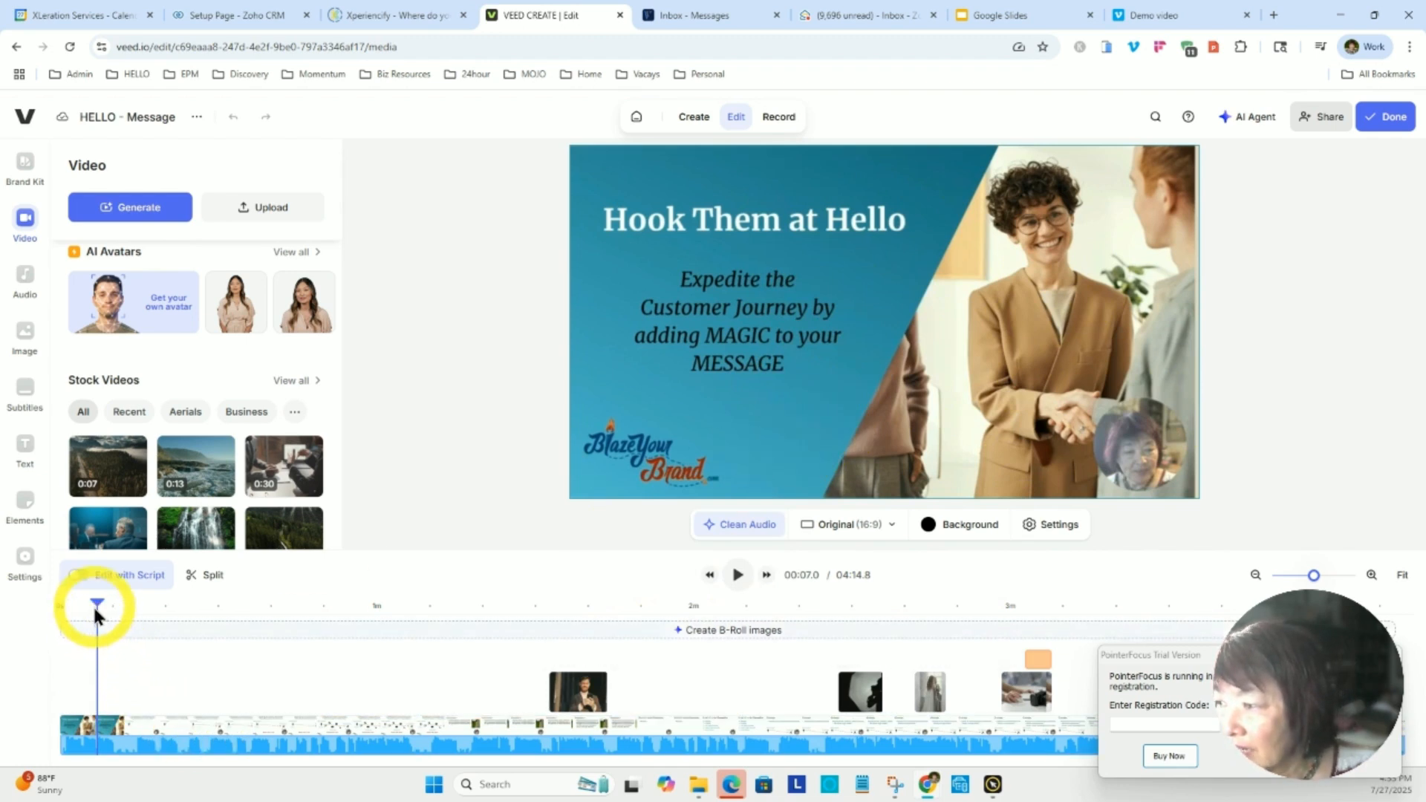
{"action": "left_click_drag", "start_coordinate": [96, 603], "coordinate": [191, 603]}
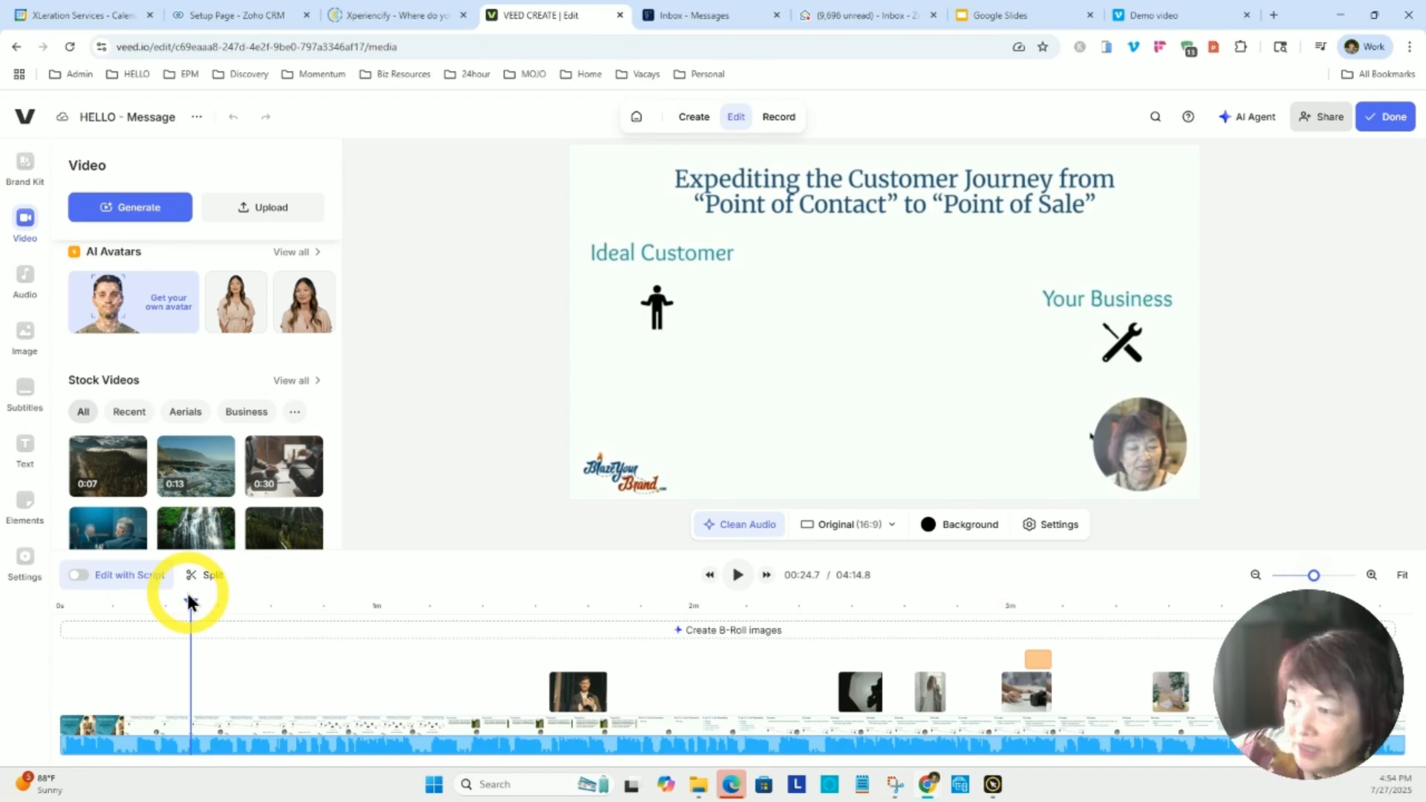
Move the playhead to about 1:26 and play the Waymarker slide section up to about 1:31.
{"action": "left_click_drag", "start_coordinate": [191, 605], "coordinate": [522, 636]}
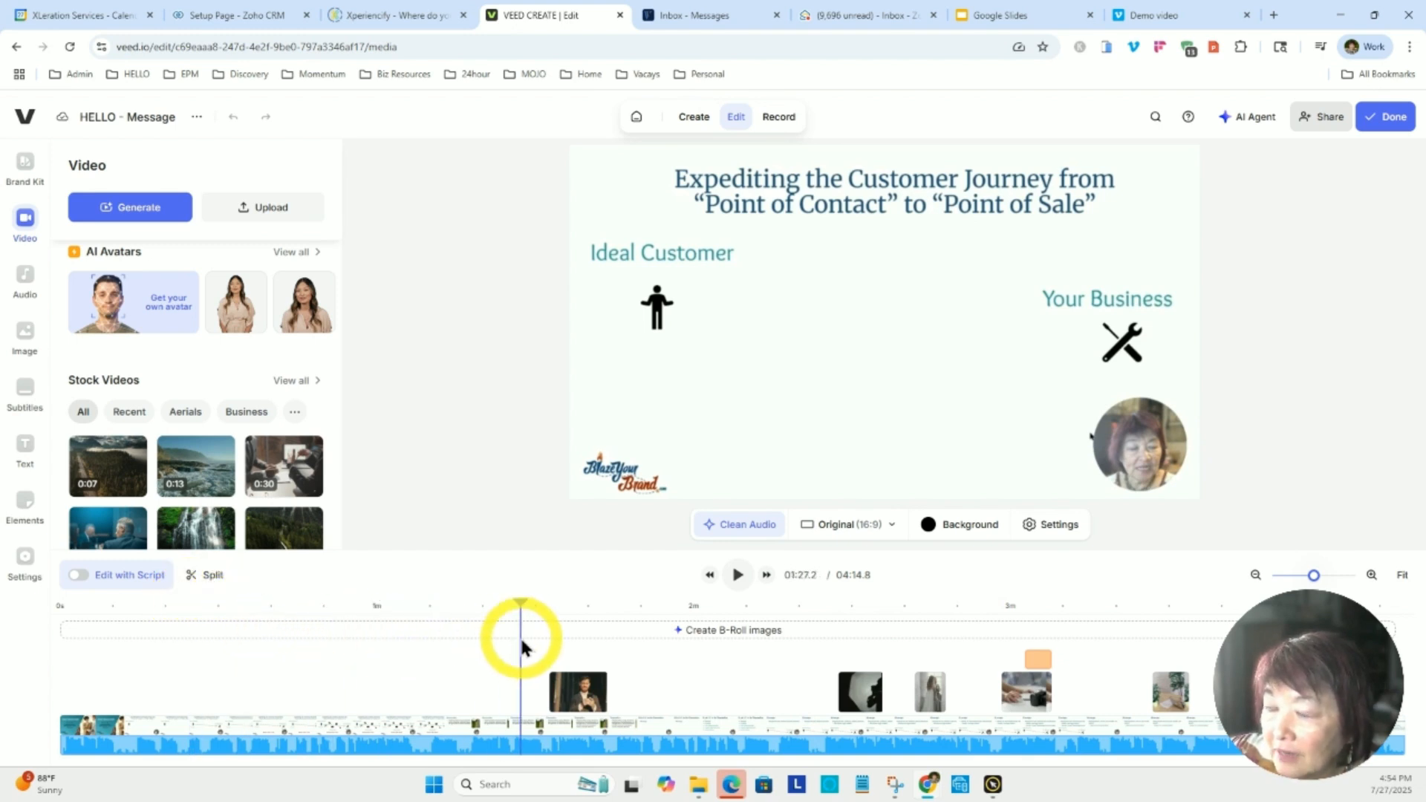
{"action": "left_click", "coordinate": [738, 574]}
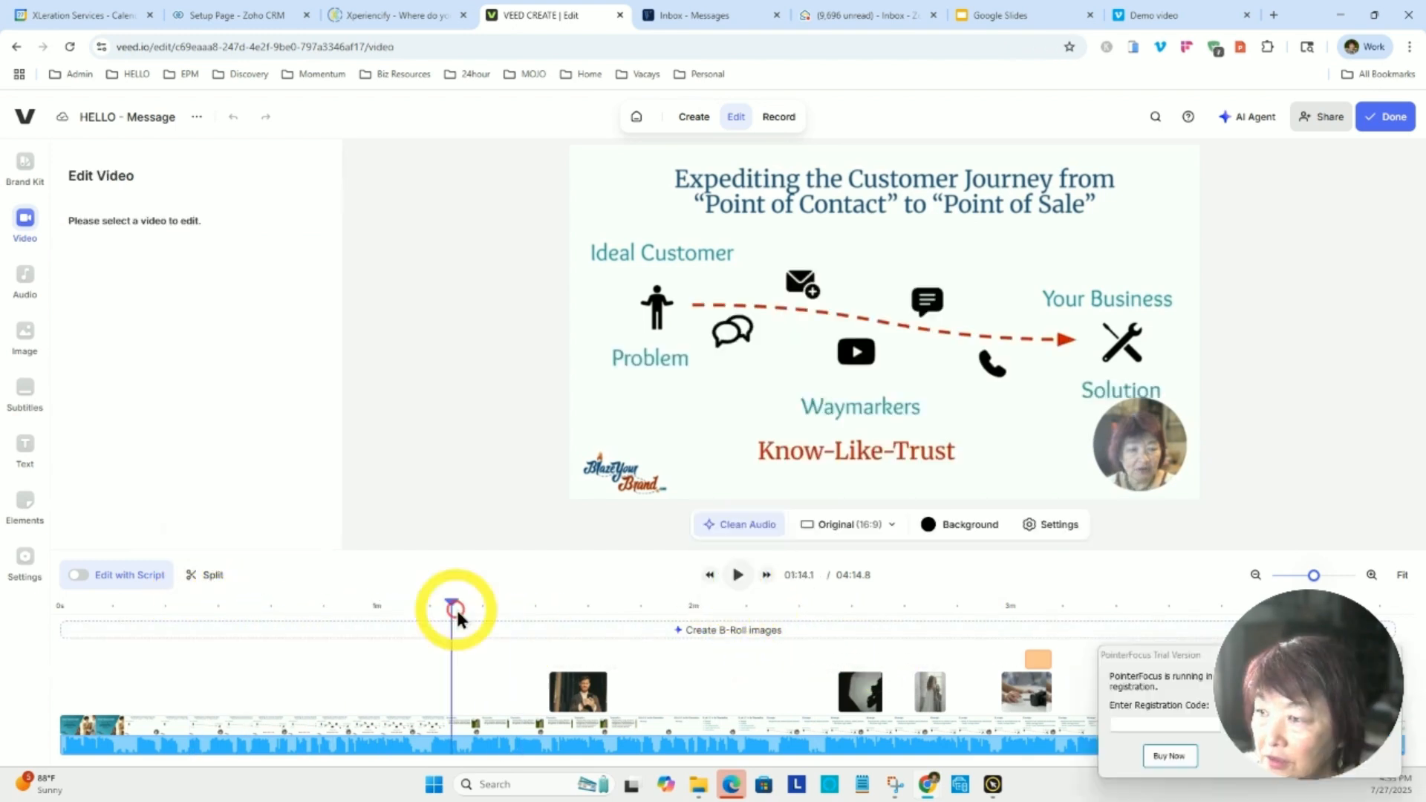
{"action": "left_click_drag", "start_coordinate": [458, 612], "coordinate": [518, 623]}
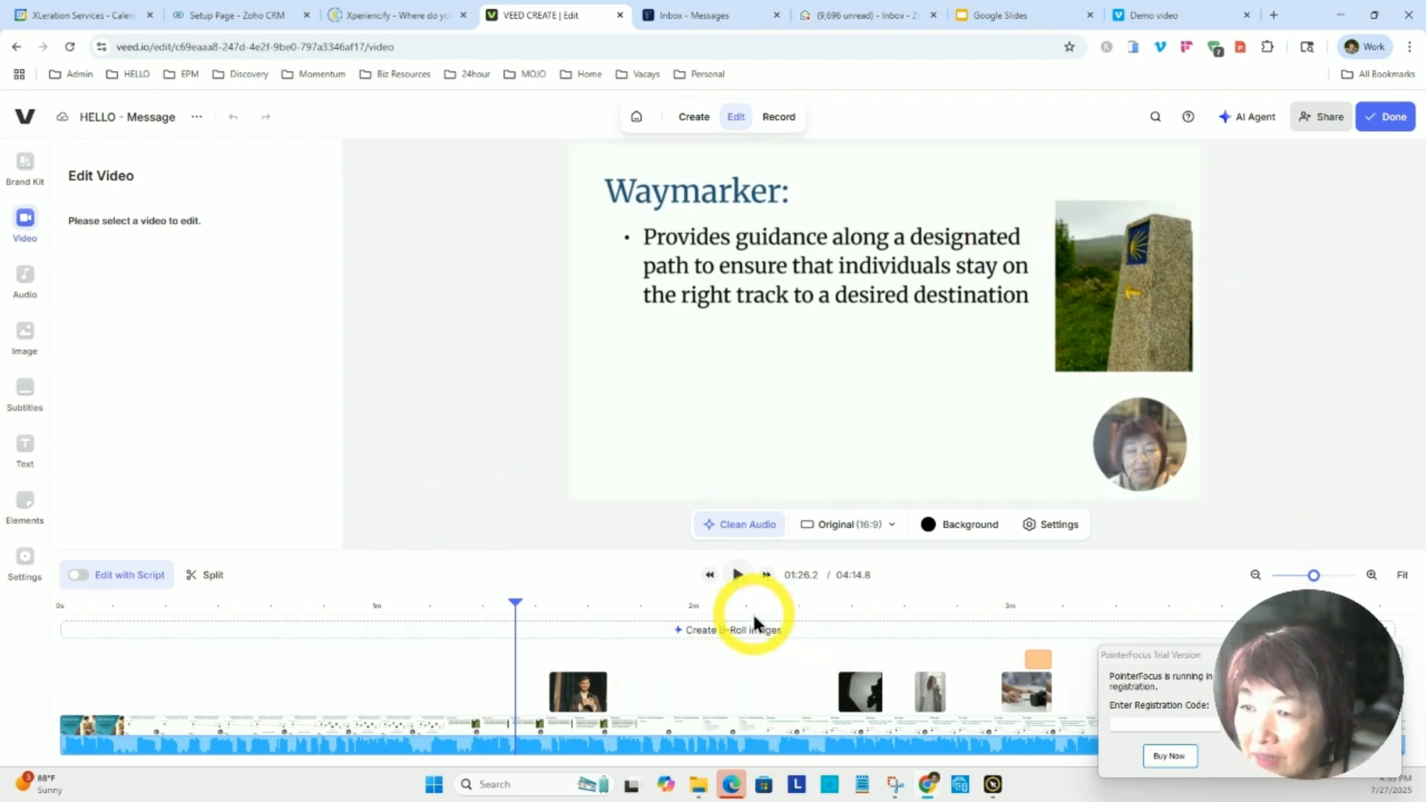
{"action": "left_click", "coordinate": [741, 579]}
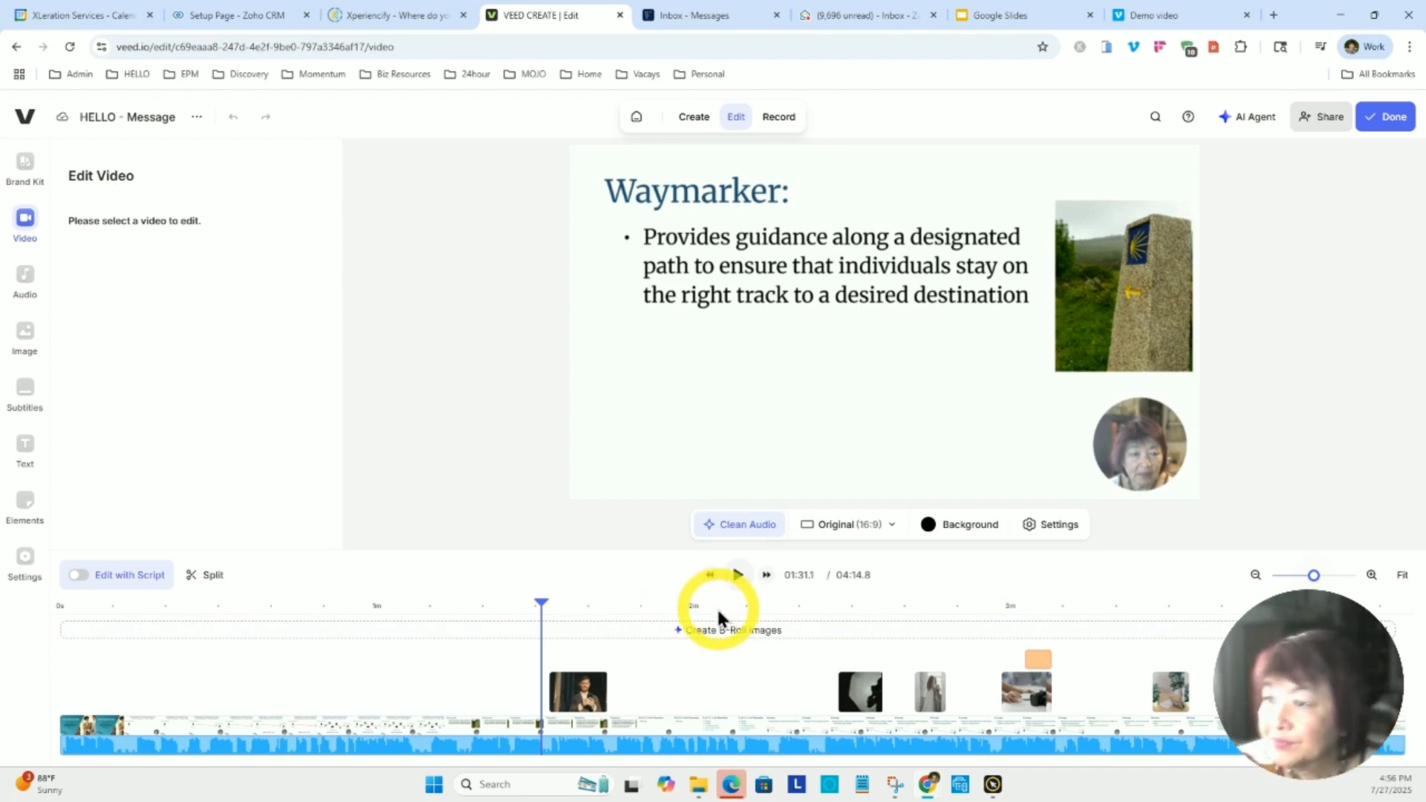
Return the playhead to the start of the video and scrub to about 1:26, just before the first overlay clip.
{"action": "left_click_drag", "start_coordinate": [542, 603], "coordinate": [10, 652]}
{"action": "left_click", "coordinate": [230, 738]}
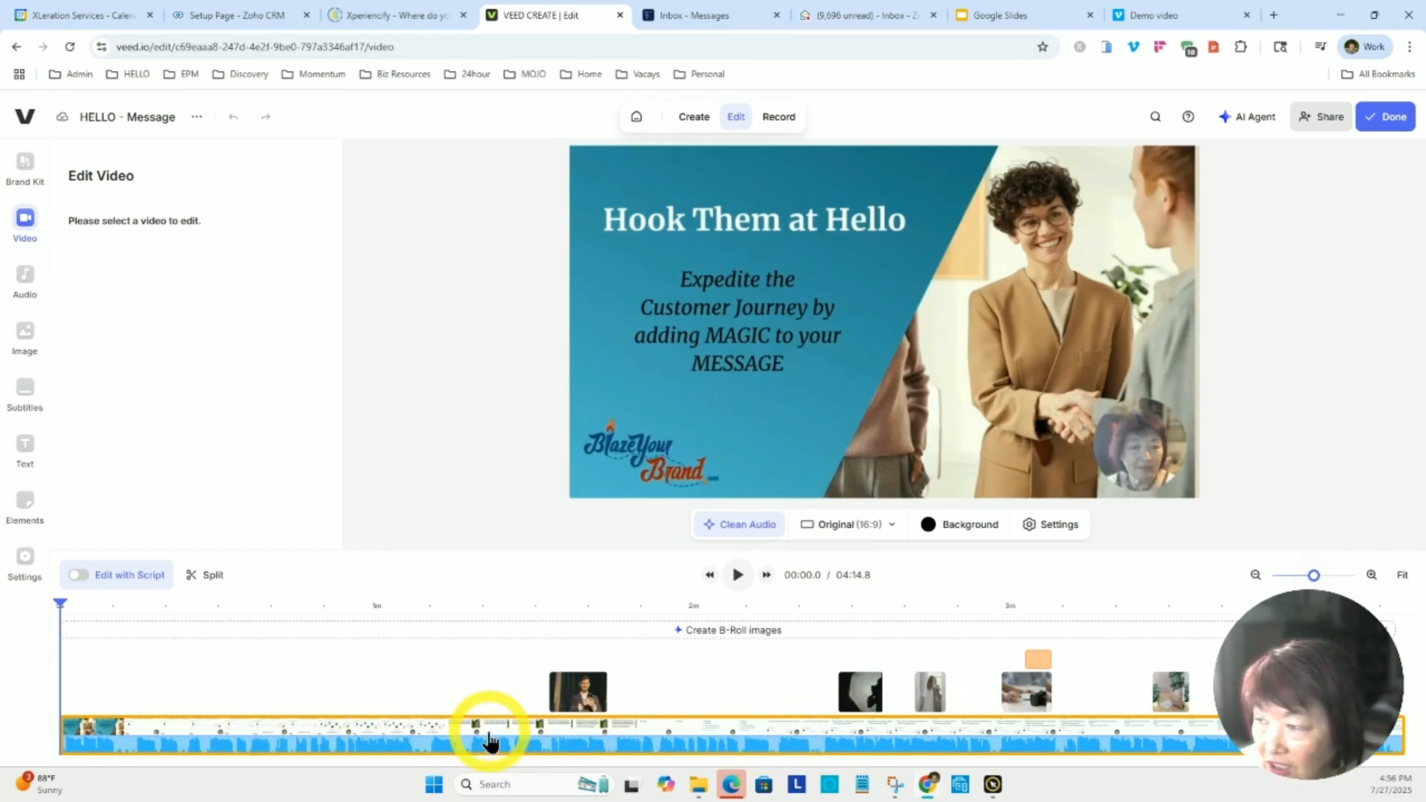
{"action": "left_click", "coordinate": [63, 619]}
{"action": "left_click_drag", "start_coordinate": [57, 618], "coordinate": [515, 660]}
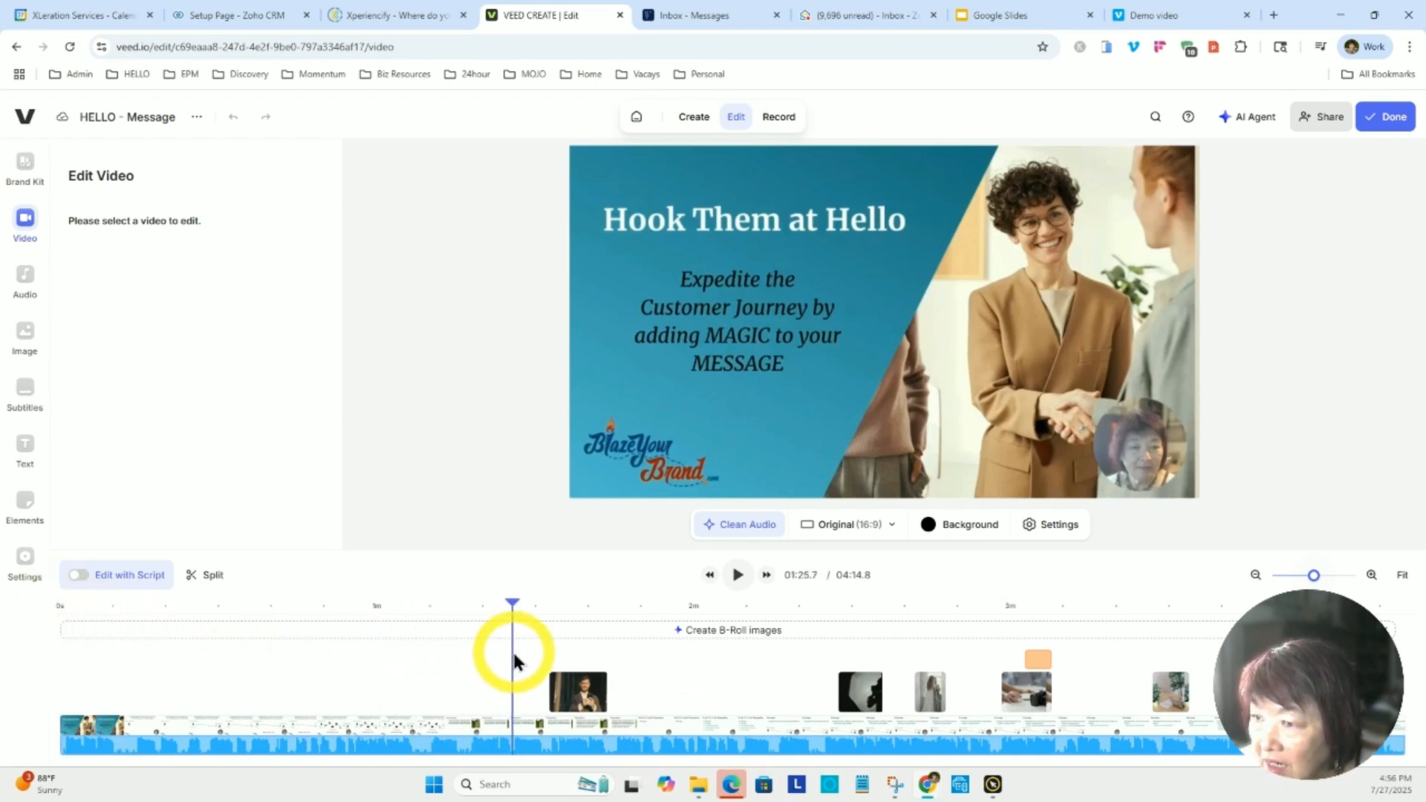
{"action": "left_click", "coordinate": [568, 694]}
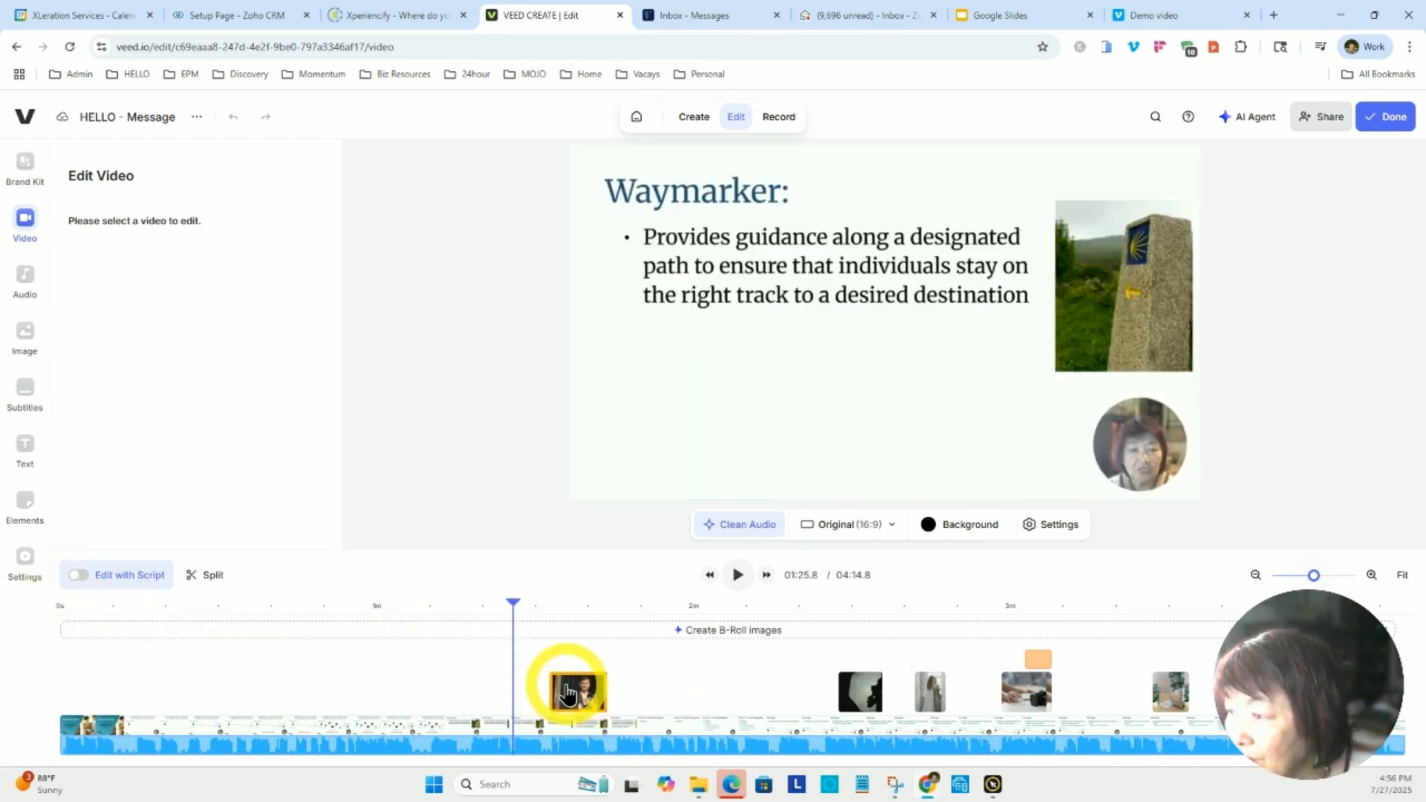
Scrub through the Message slide to the photographer silhouette clip at about 2:30.
{"action": "left_click_drag", "start_coordinate": [515, 600], "coordinate": [808, 668]}
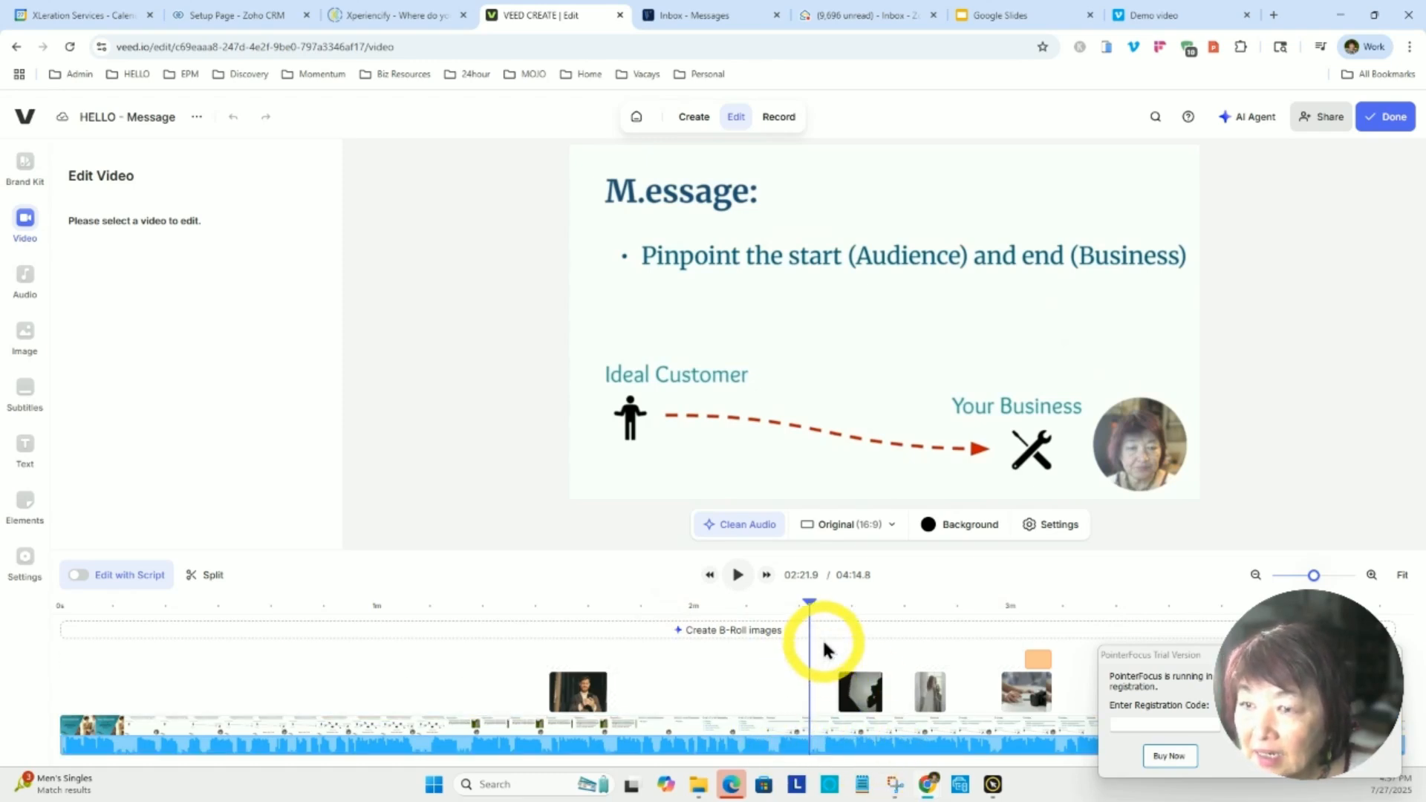
{"action": "left_click_drag", "start_coordinate": [814, 606], "coordinate": [853, 601]}
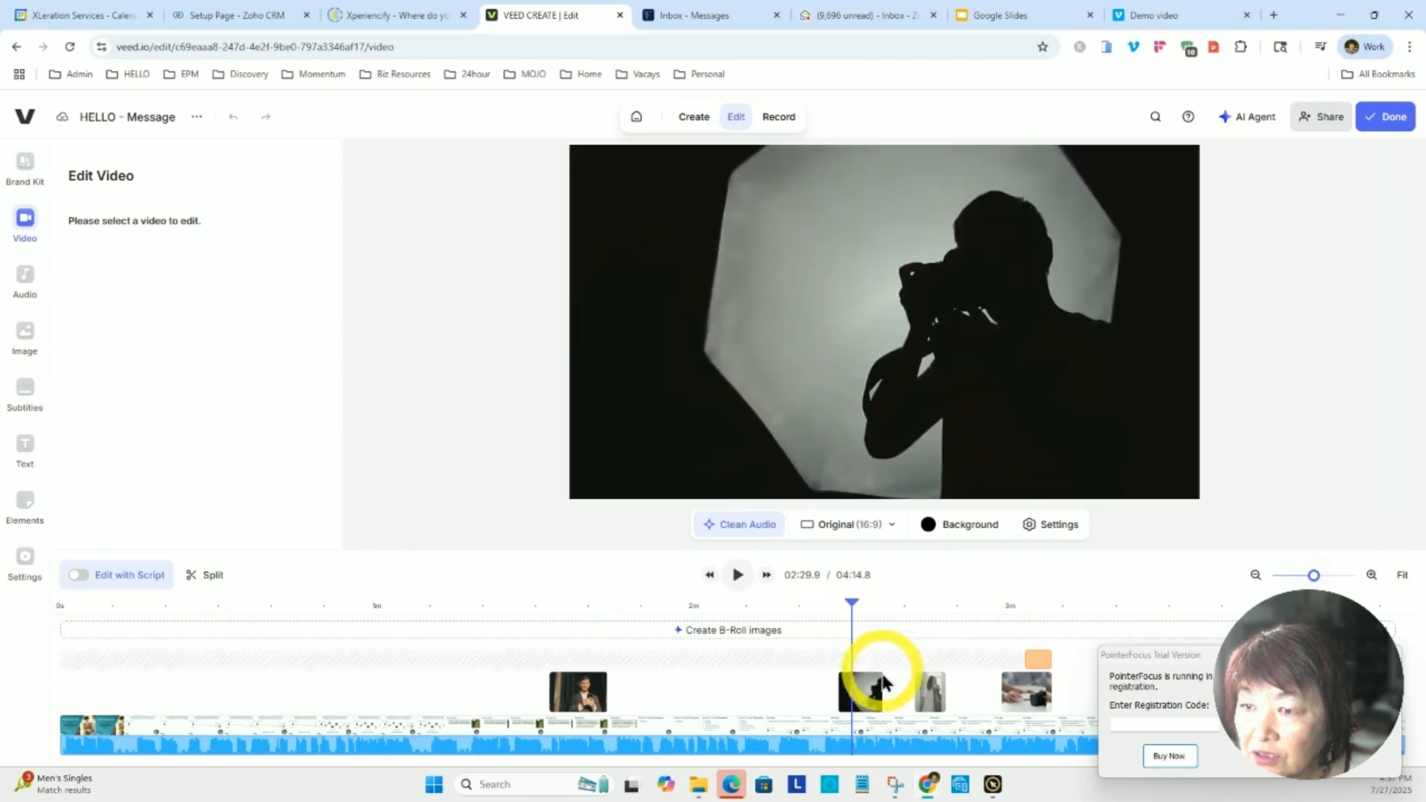
{"action": "left_click", "coordinate": [964, 755]}
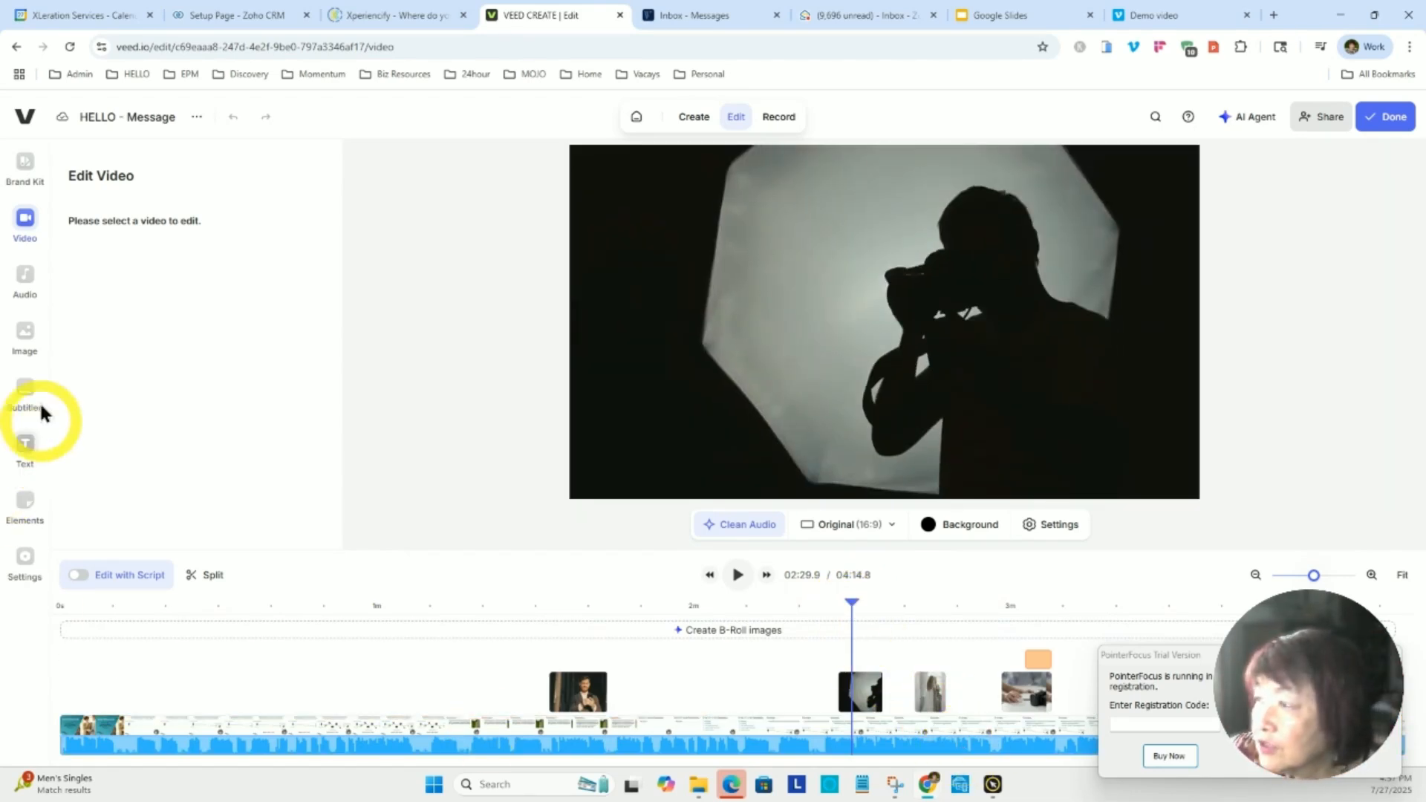
Open the Business category of the stock videos and search it for "photography".
{"action": "left_click", "coordinate": [22, 234]}
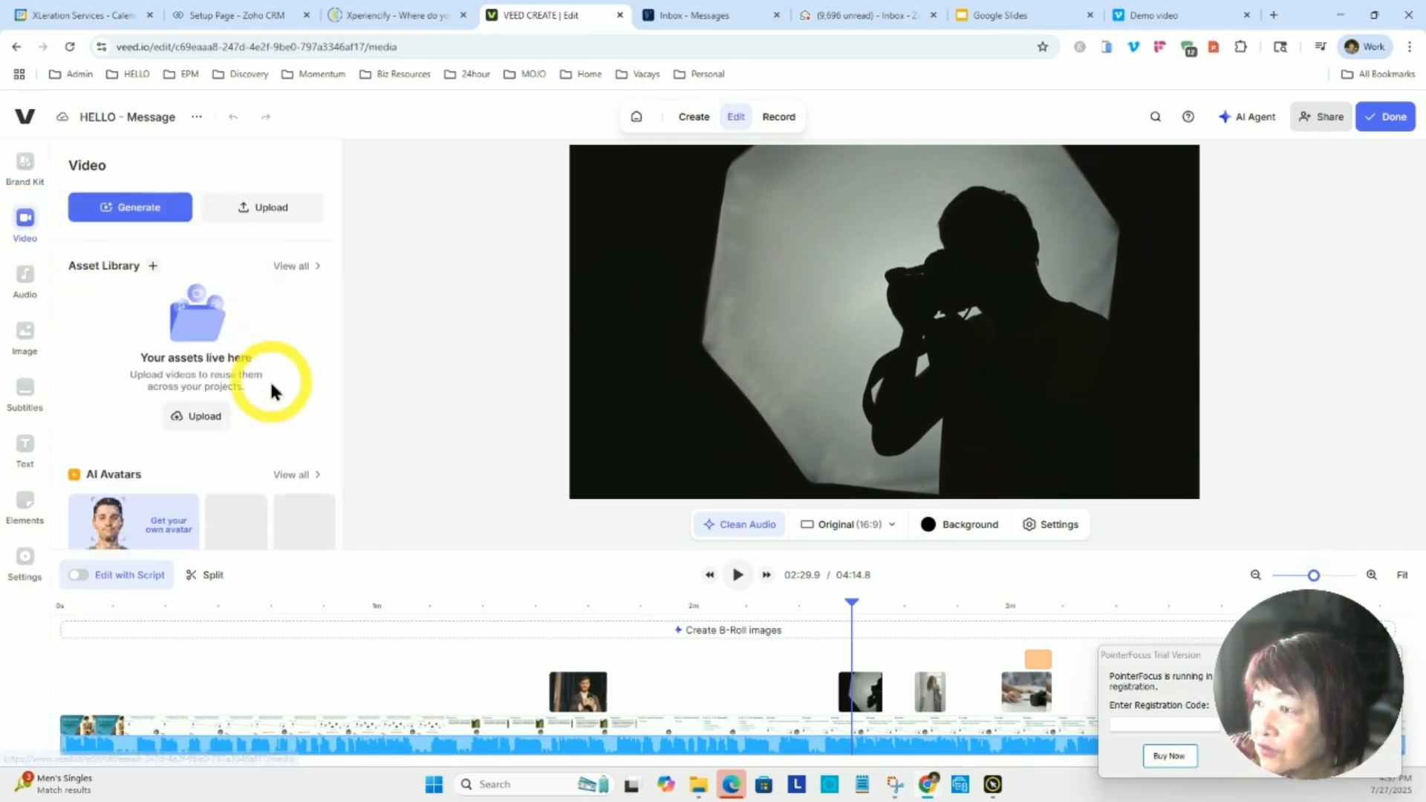
{"action": "scroll", "coordinate": [266, 494], "scroll_direction": "down", "scroll_amount": 5}
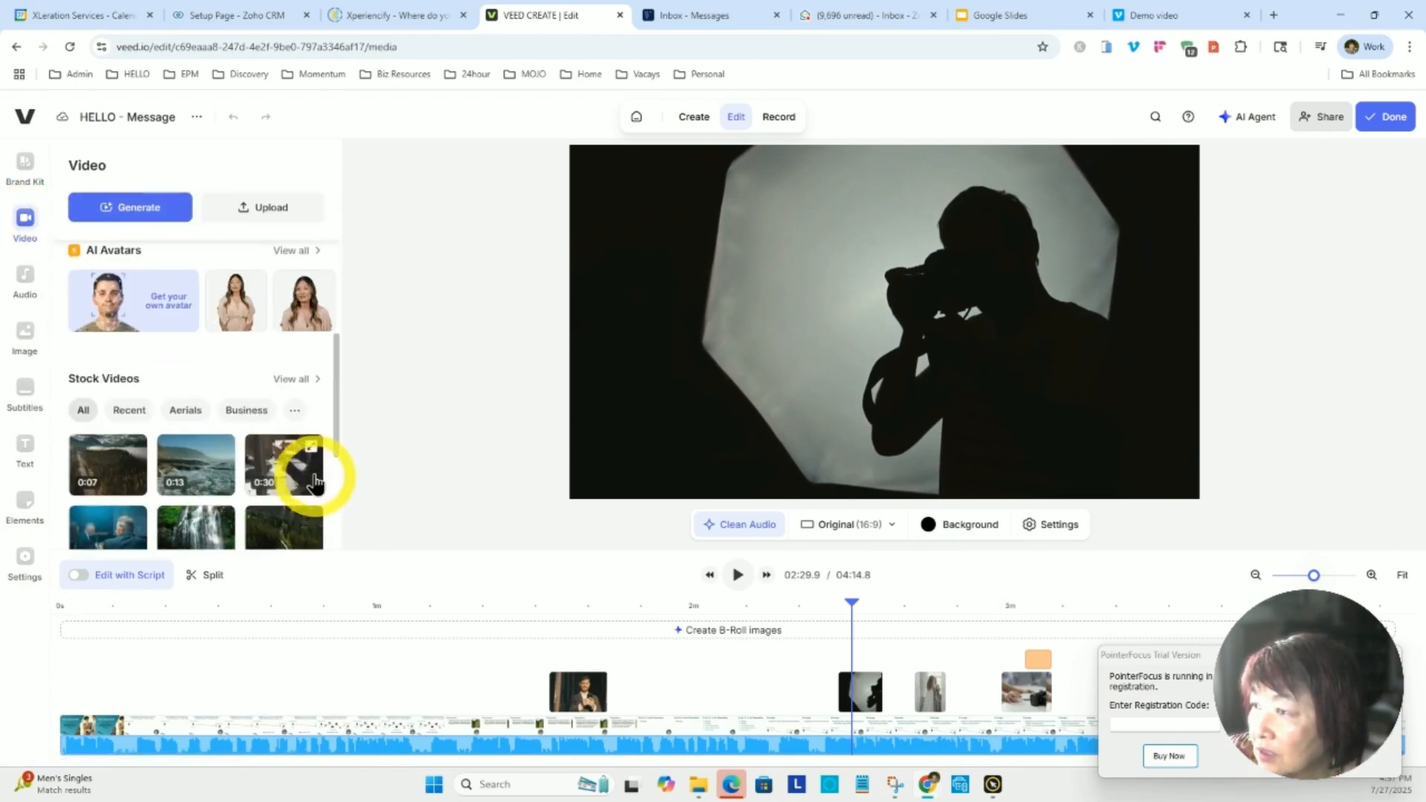
{"action": "left_click", "coordinate": [245, 337]}
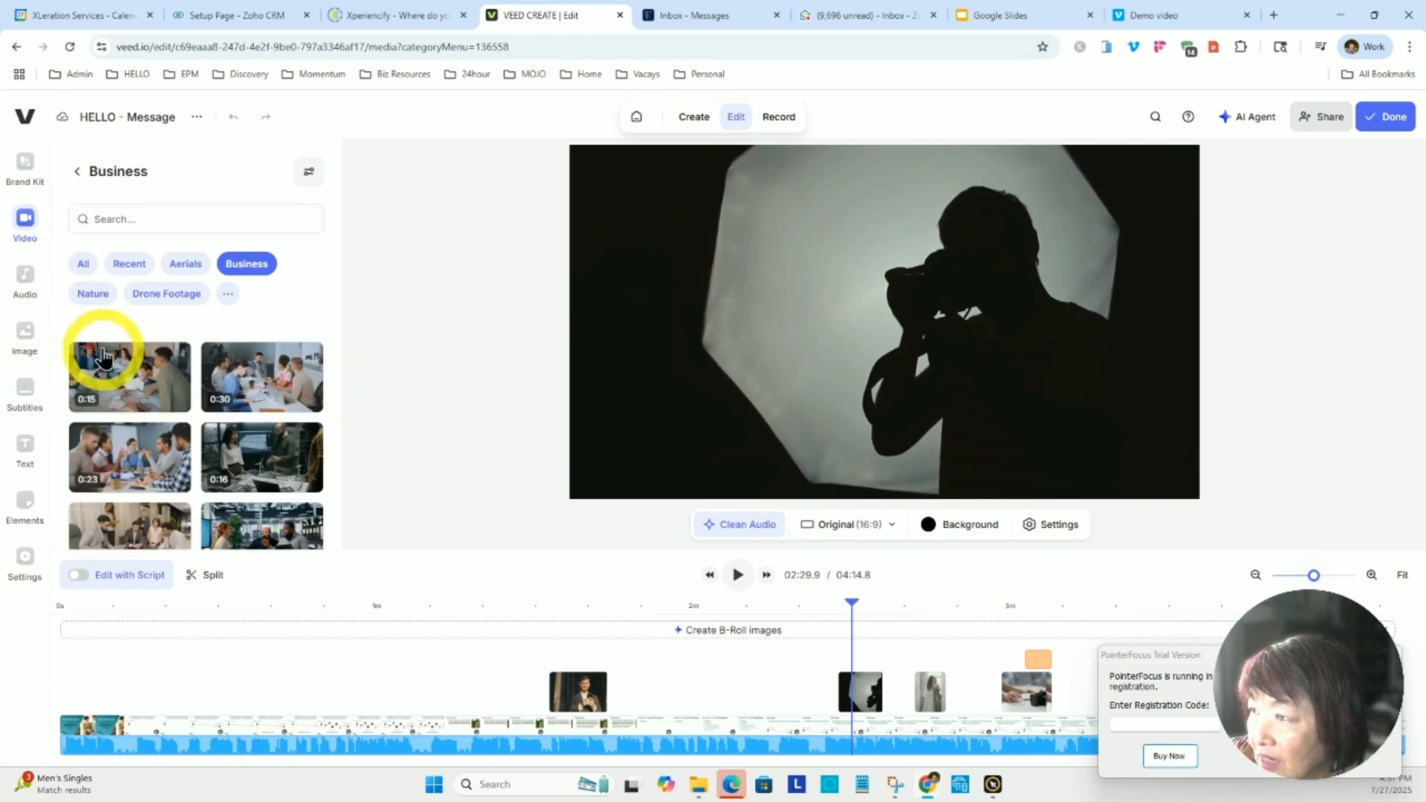
{"action": "left_click", "coordinate": [109, 216]}
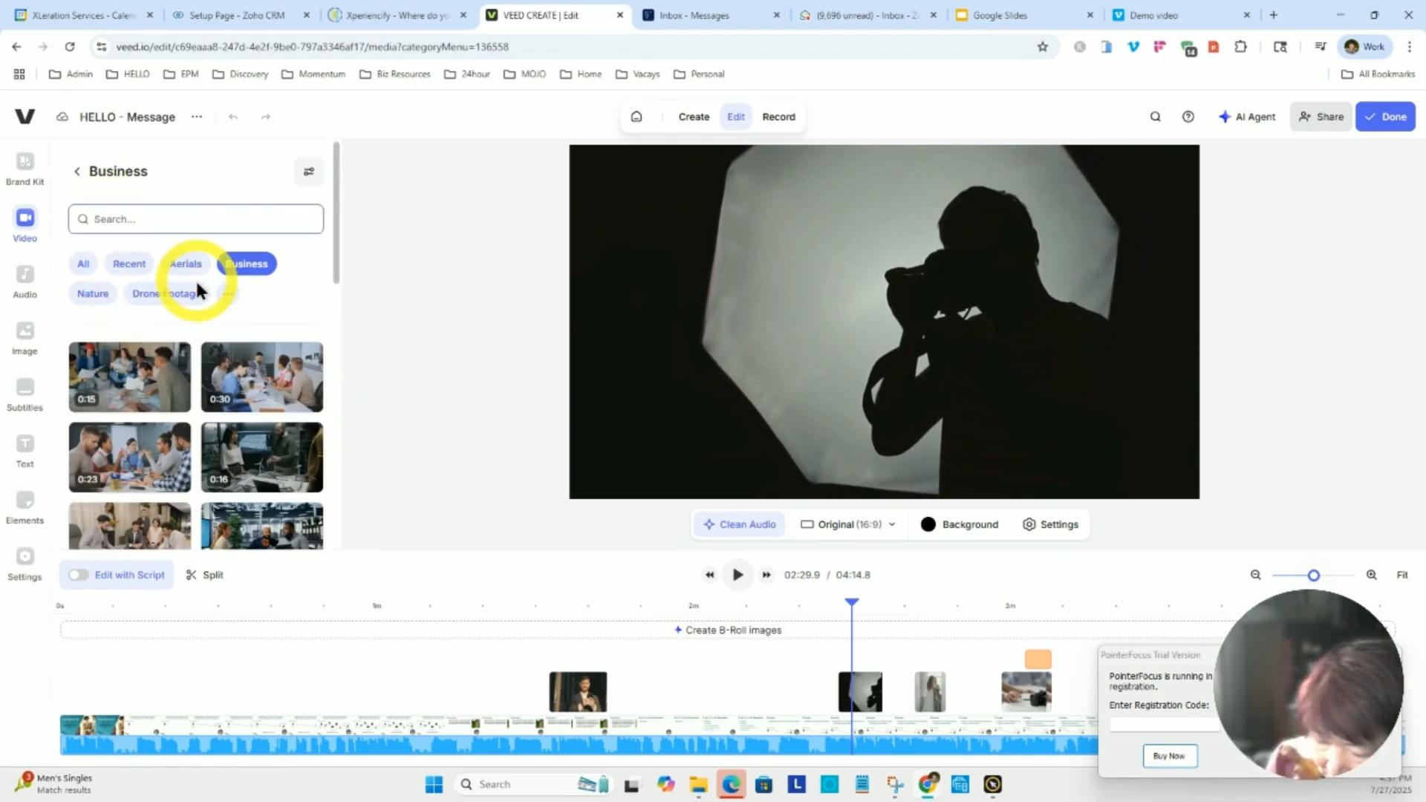
{"action": "type", "text": "photog"}
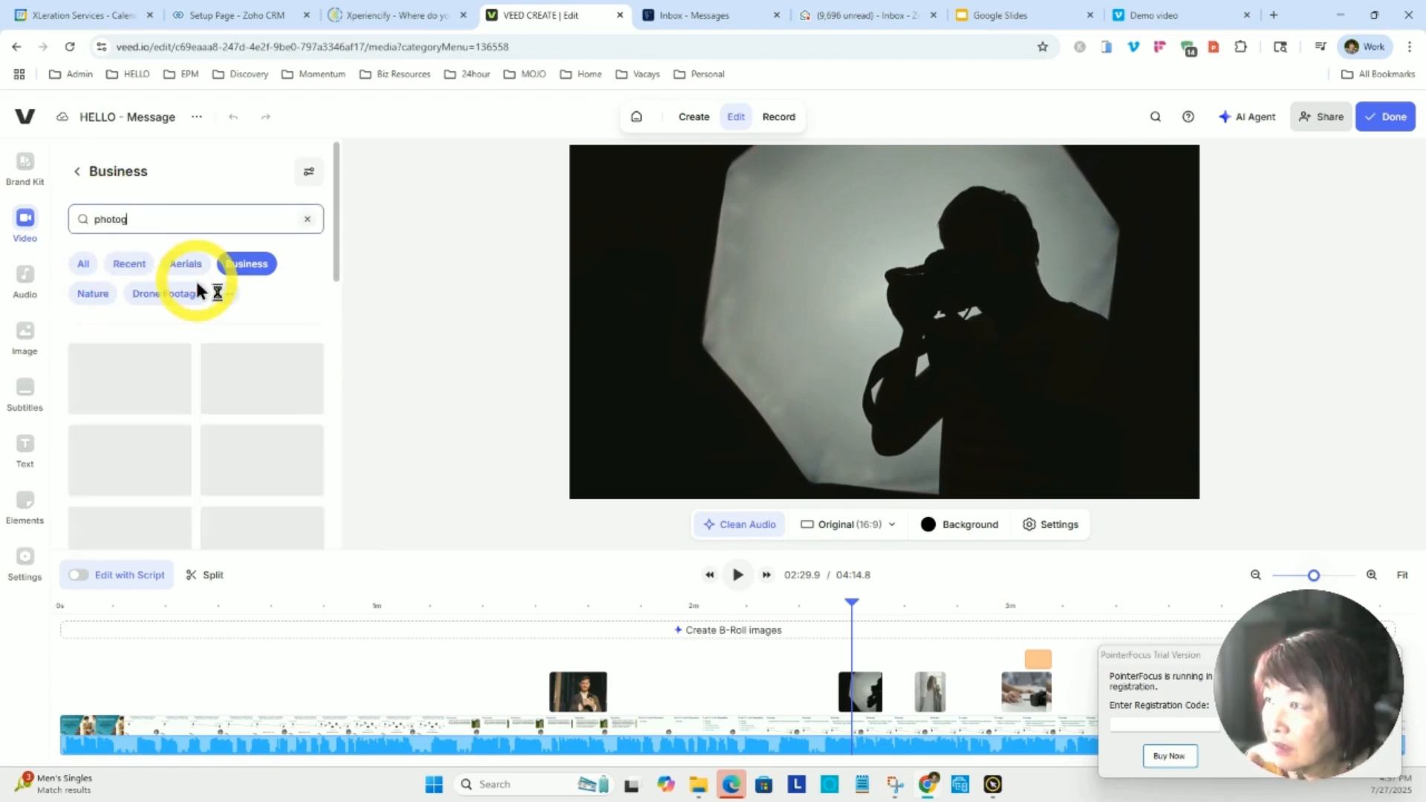
{"action": "type", "text": "raphy"}
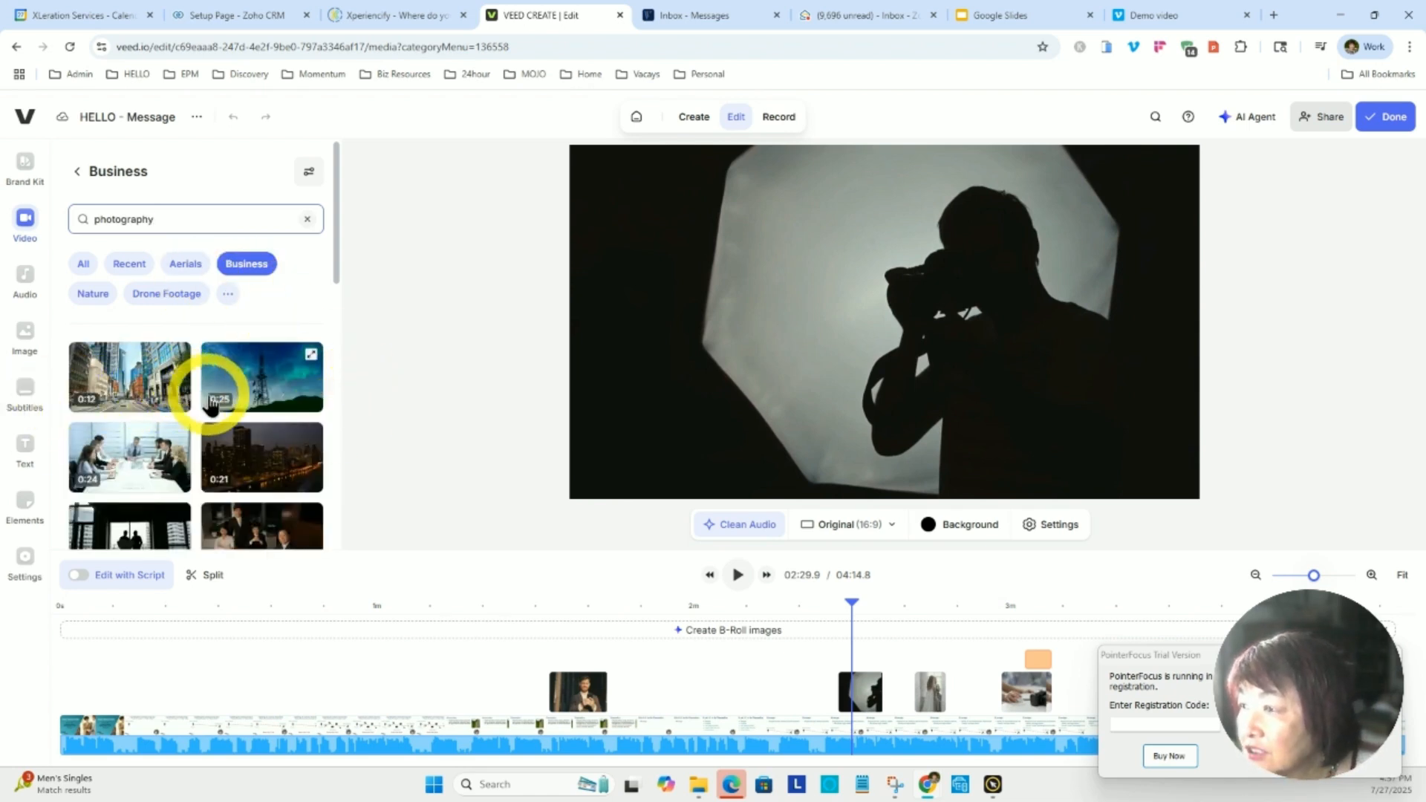
Browse the photography results and try placing a business stock clip on the overlay track from 1:48 to 1:59.
{"action": "scroll", "coordinate": [208, 393], "scroll_direction": "down", "scroll_amount": 4}
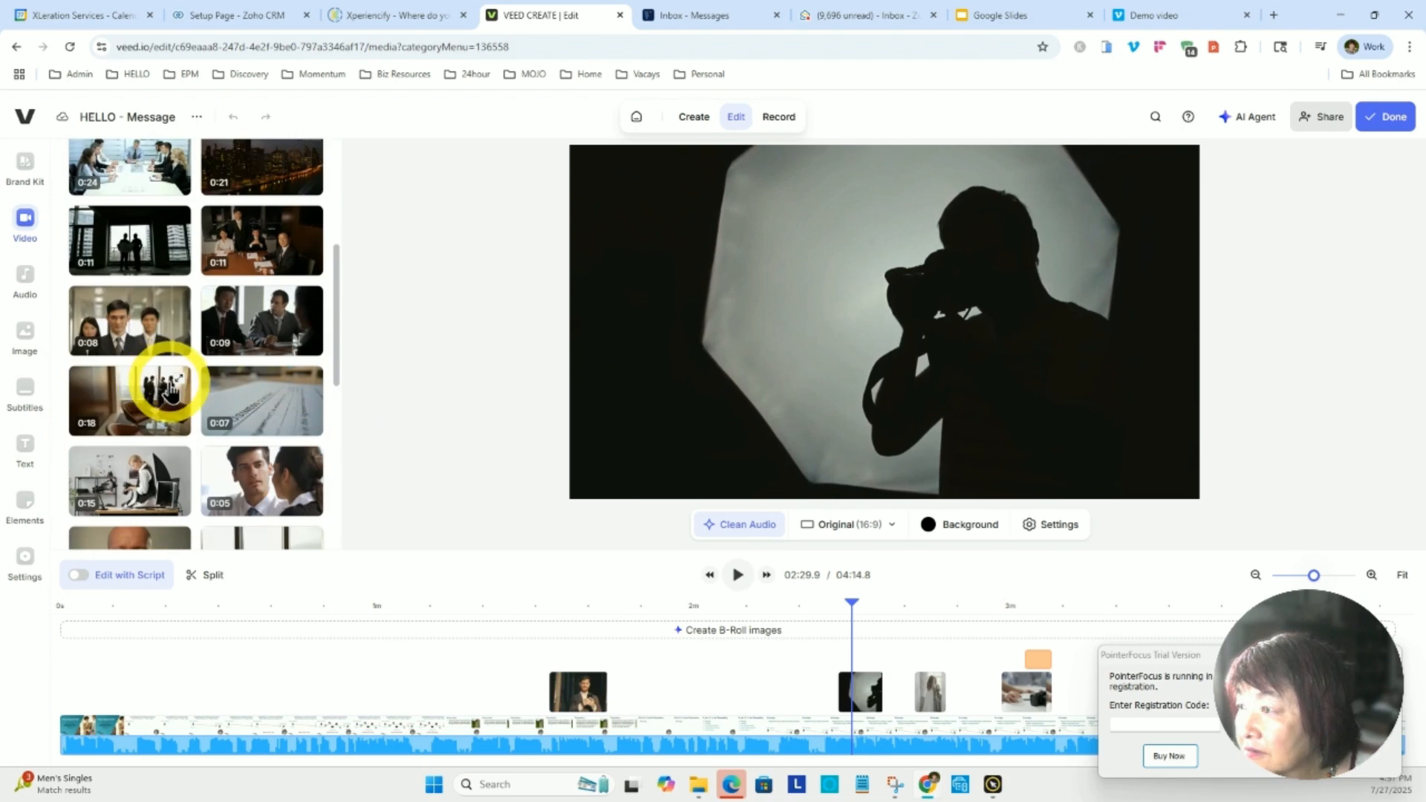
{"action": "scroll", "coordinate": [185, 401], "scroll_direction": "down", "scroll_amount": 2}
{"action": "scroll", "coordinate": [238, 416], "scroll_direction": "down", "scroll_amount": 2}
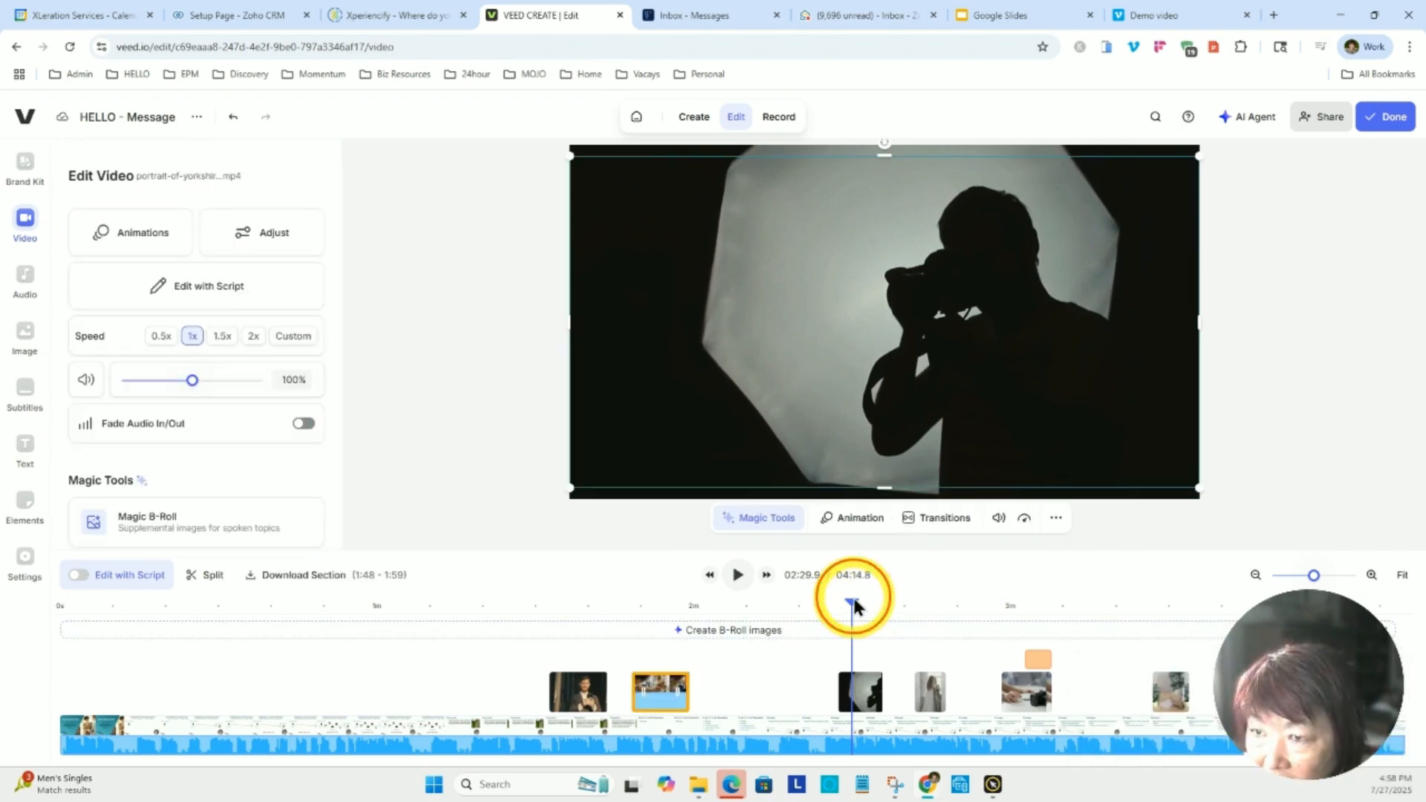
{"action": "left_click_drag", "start_coordinate": [852, 604], "coordinate": [721, 630]}
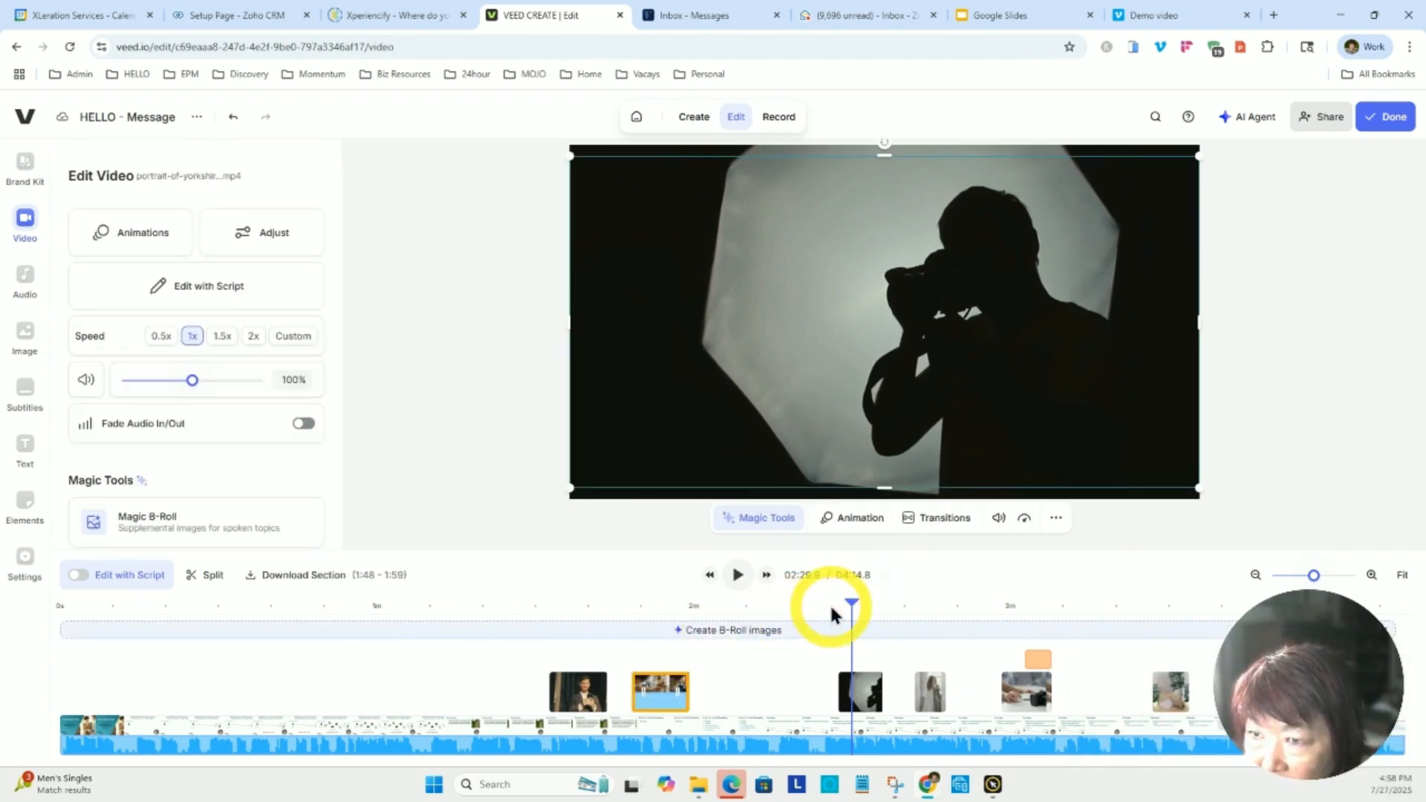
{"action": "left_click_drag", "start_coordinate": [854, 604], "coordinate": [634, 657]}
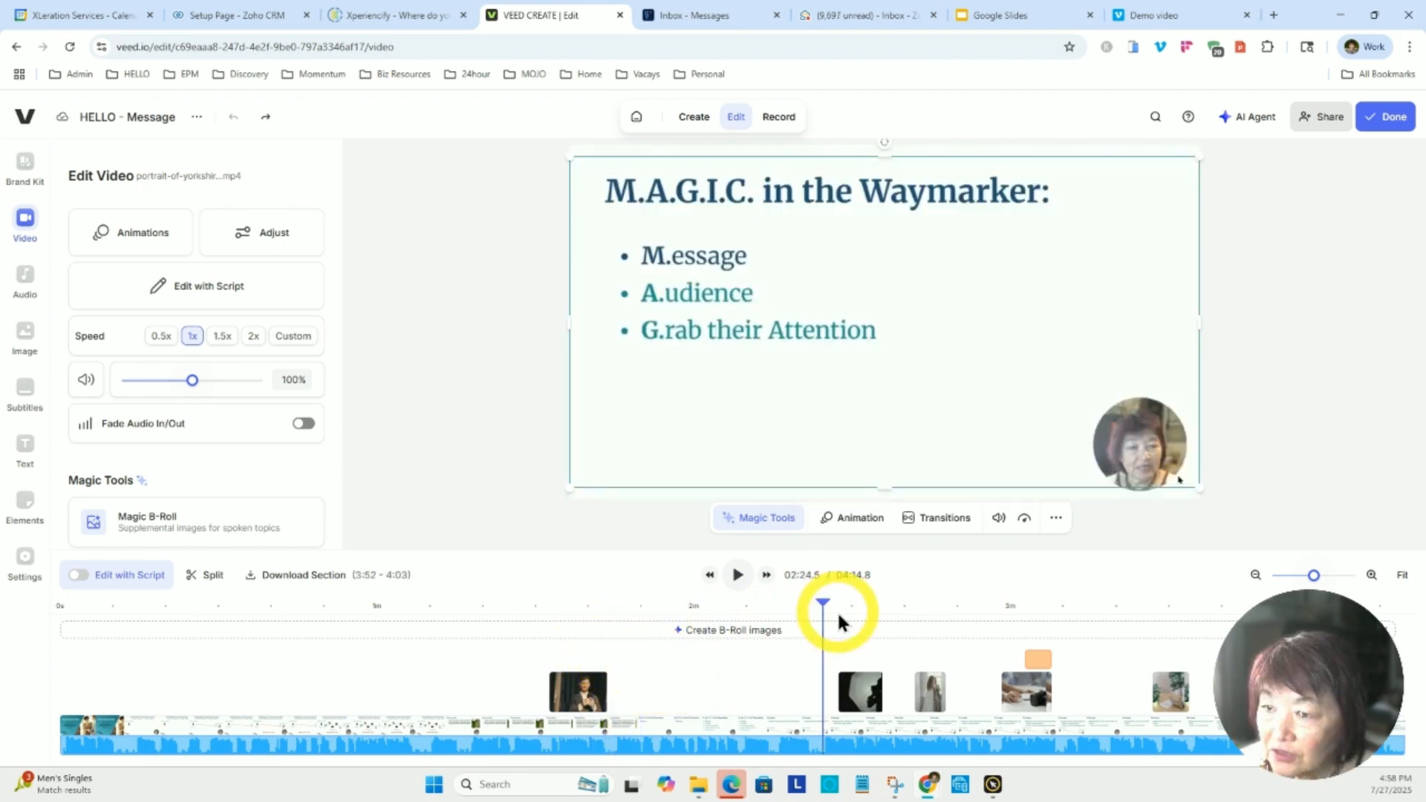
Scrub to about 3:04 to view the "Did I just say "focus"? Pun intended?" caption over the camera clip.
{"action": "left_click_drag", "start_coordinate": [840, 621], "coordinate": [1012, 652]}
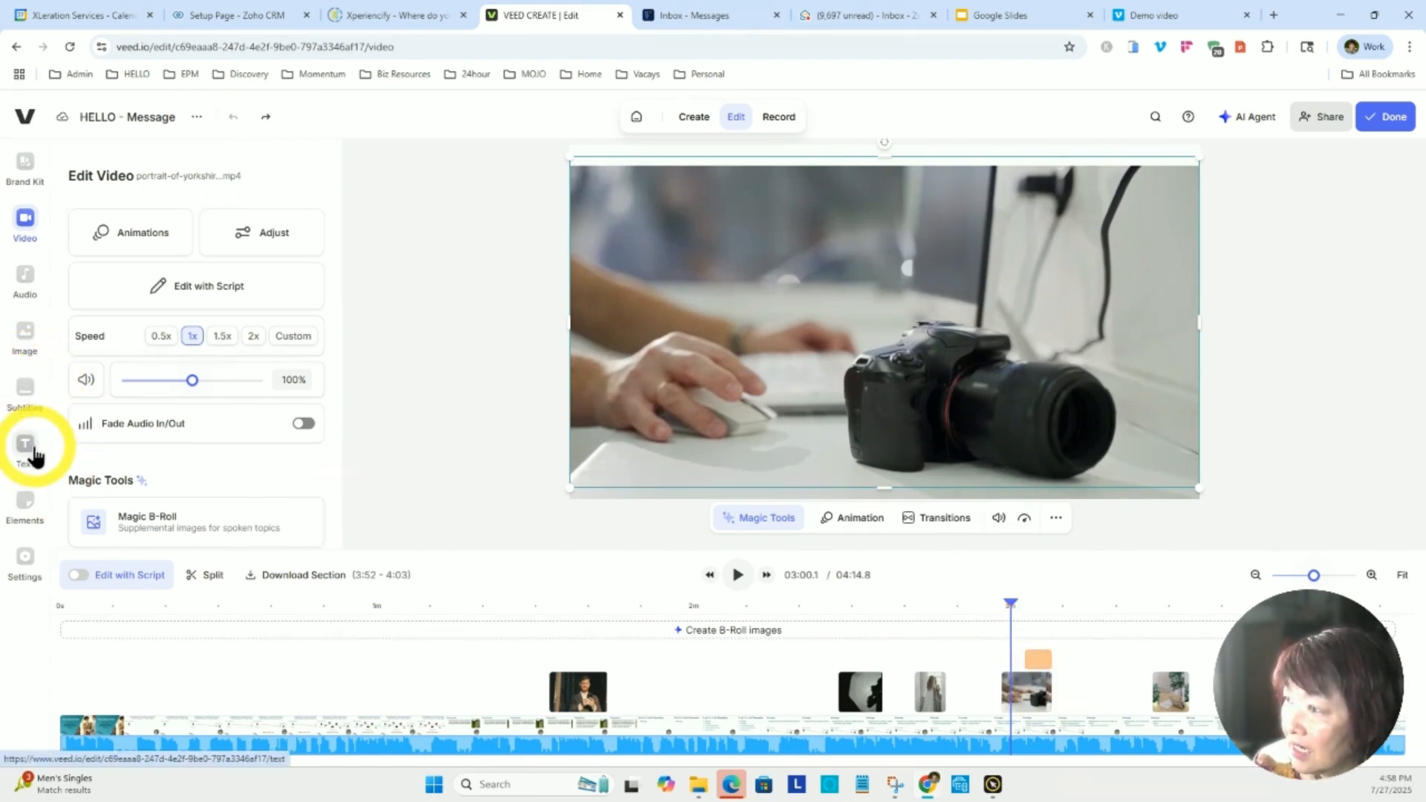
{"action": "left_click_drag", "start_coordinate": [1012, 604], "coordinate": [1030, 613]}
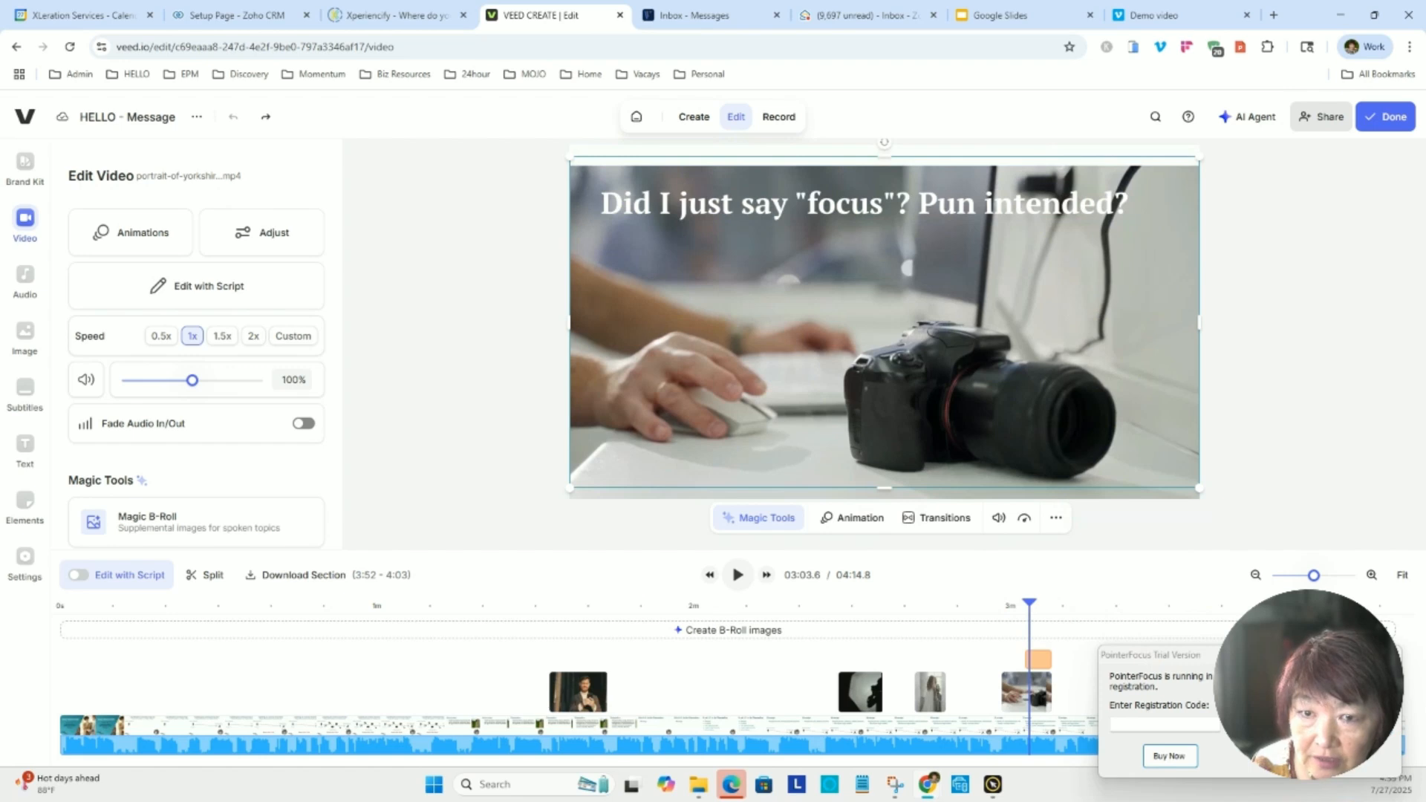
{"action": "left_click", "coordinate": [1322, 759]}
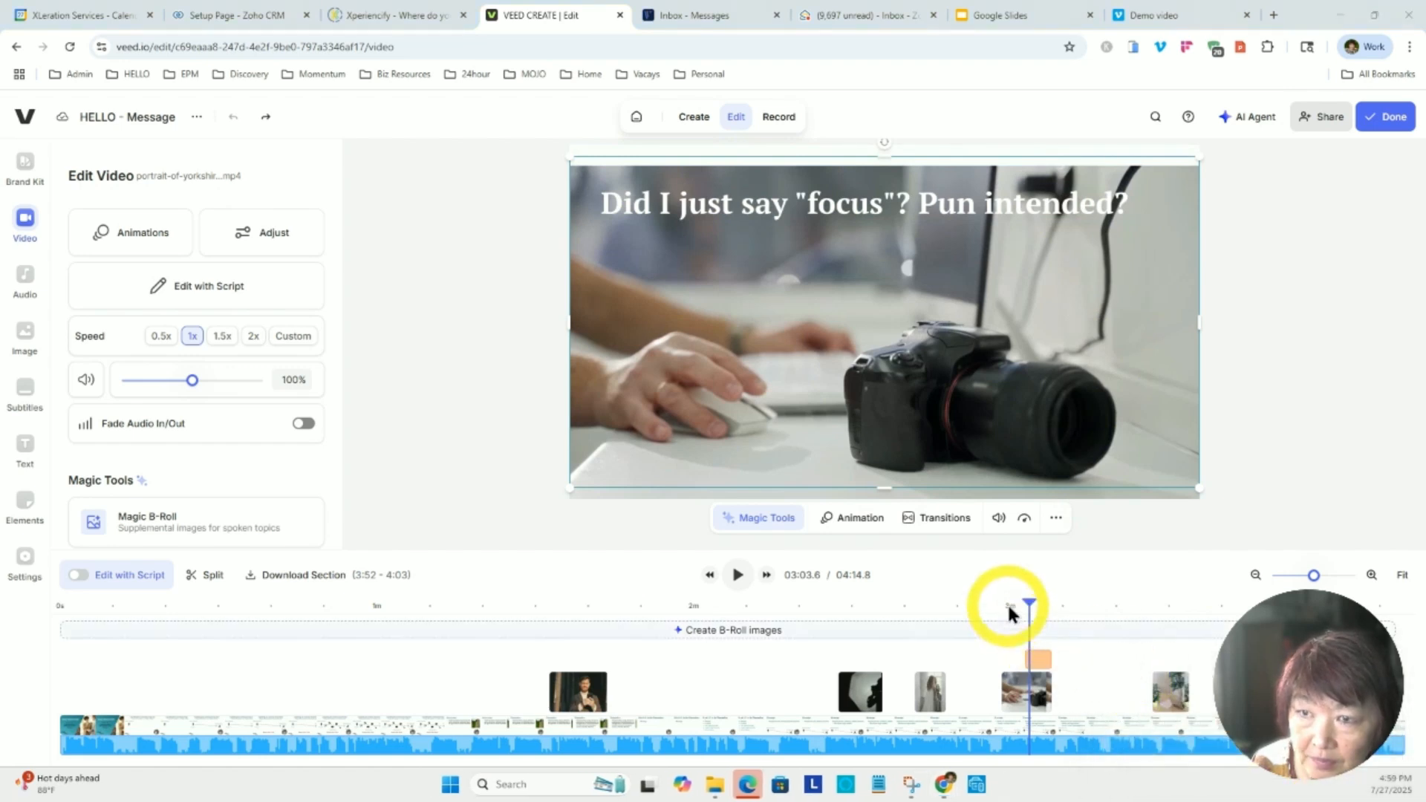
Scrub past the overlay at about 3:30 to the dog grooming clip captioned "But then again, I could be wrong..." at about 4:03.
{"action": "left_click_drag", "start_coordinate": [1031, 605], "coordinate": [1173, 628]}
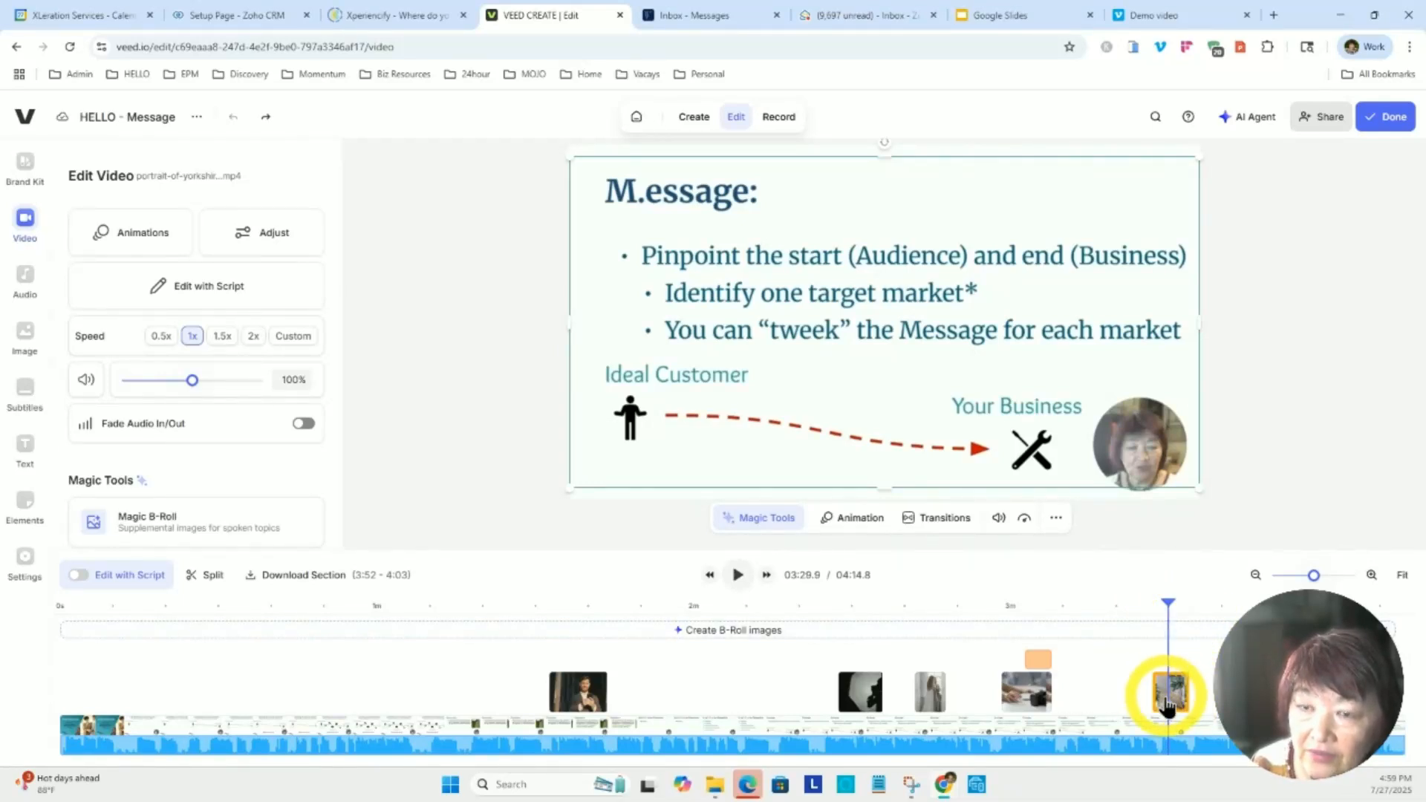
{"action": "left_click_drag", "start_coordinate": [1168, 604], "coordinate": [1310, 605]}
{"action": "left_click_drag", "start_coordinate": [1332, 613], "coordinate": [1342, 615]}
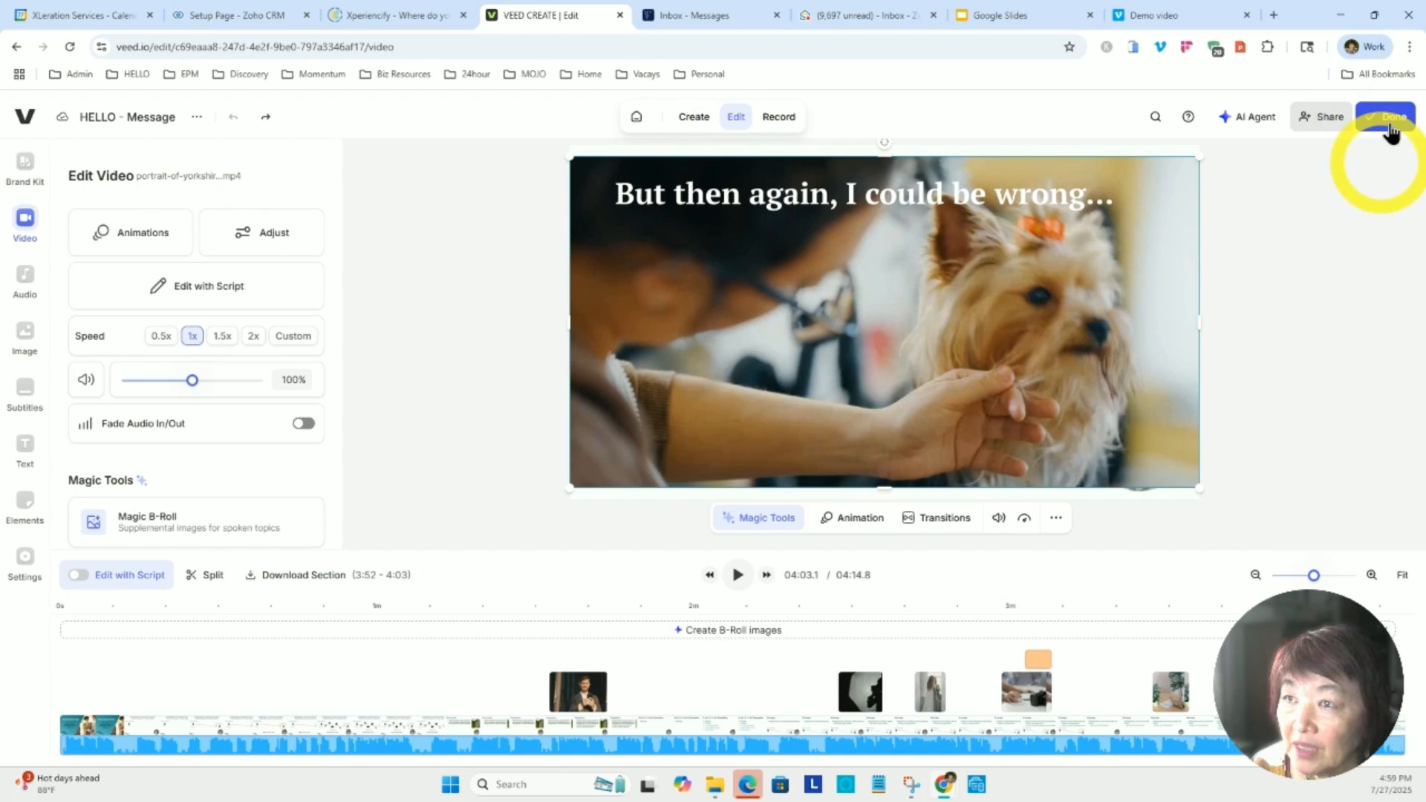
{"action": "left_click", "coordinate": [279, 737]}
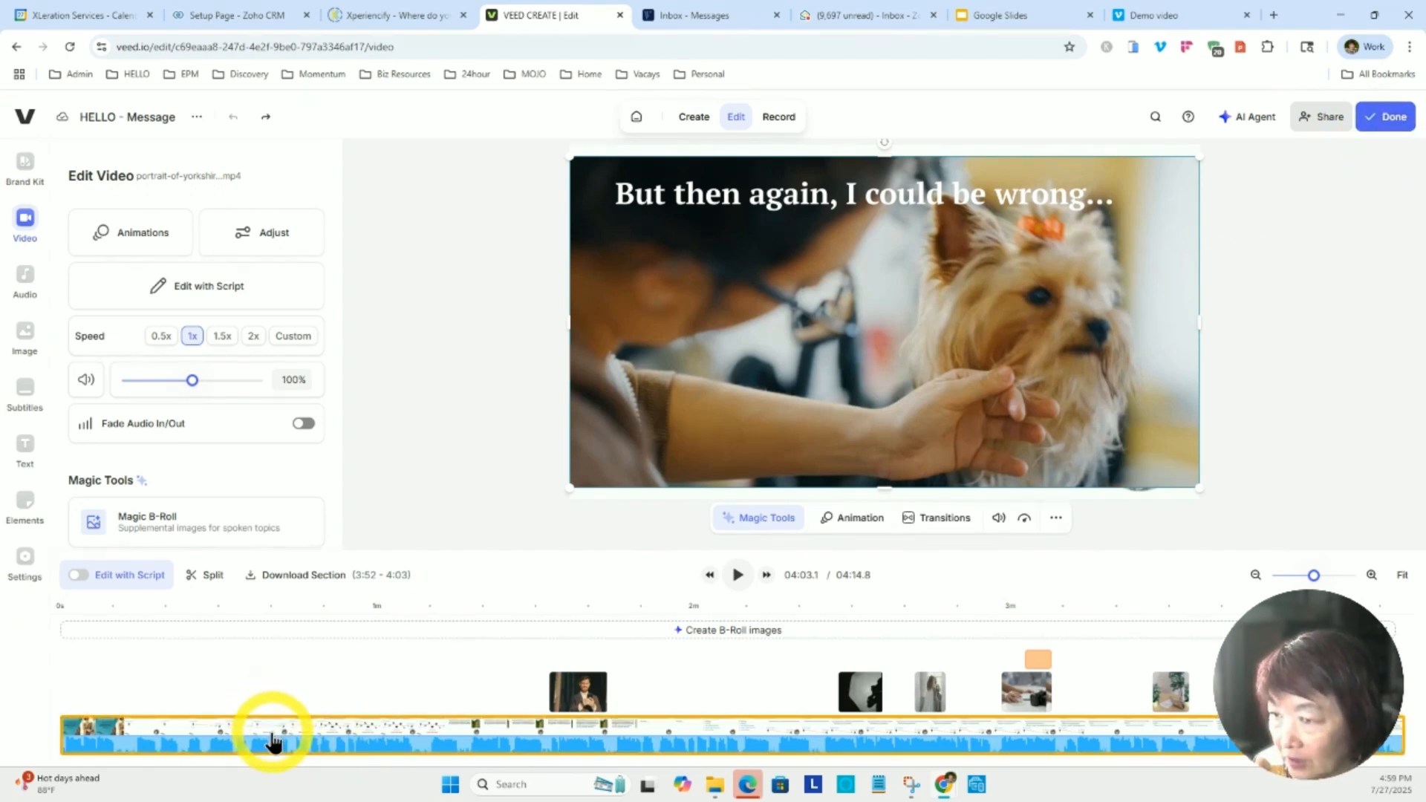
{"action": "left_click", "coordinate": [856, 687]}
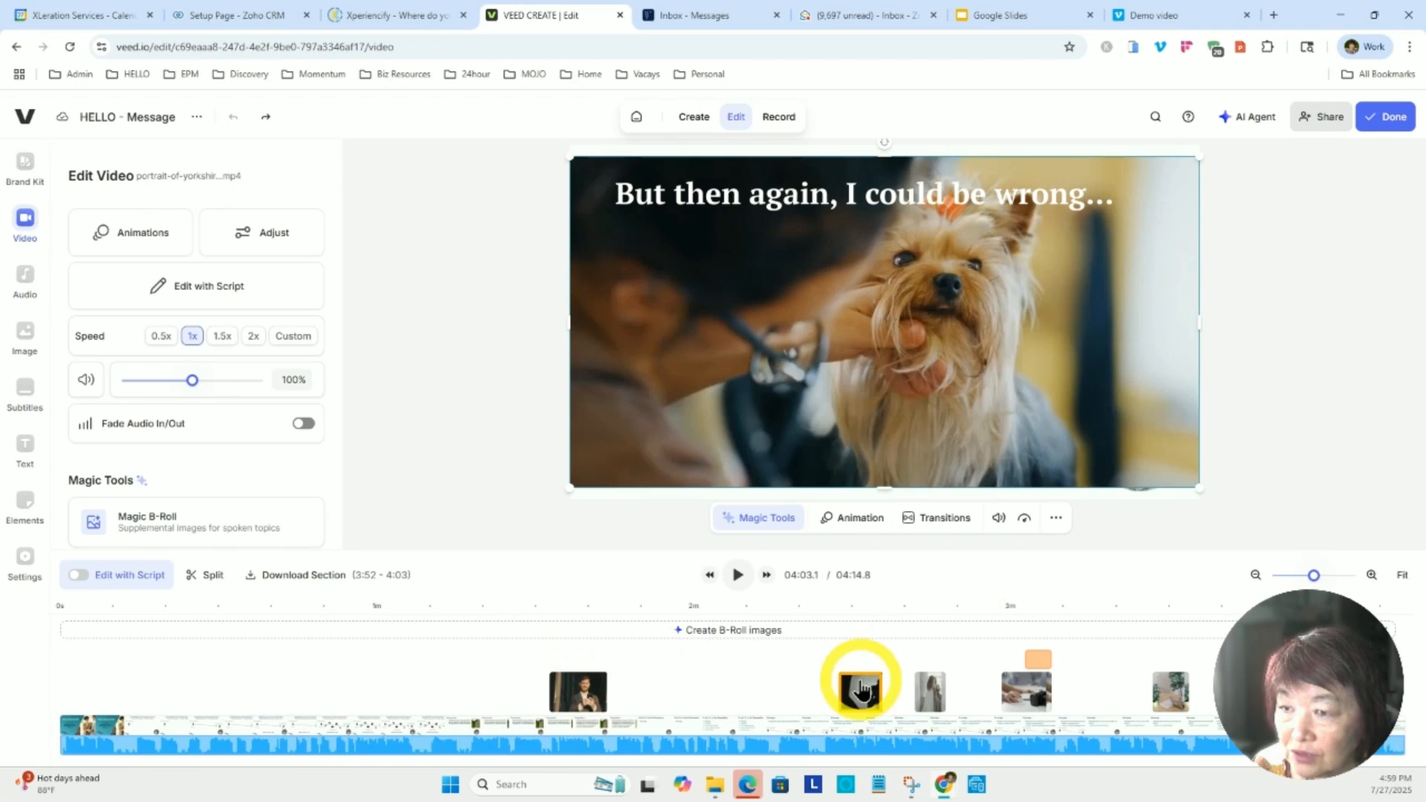